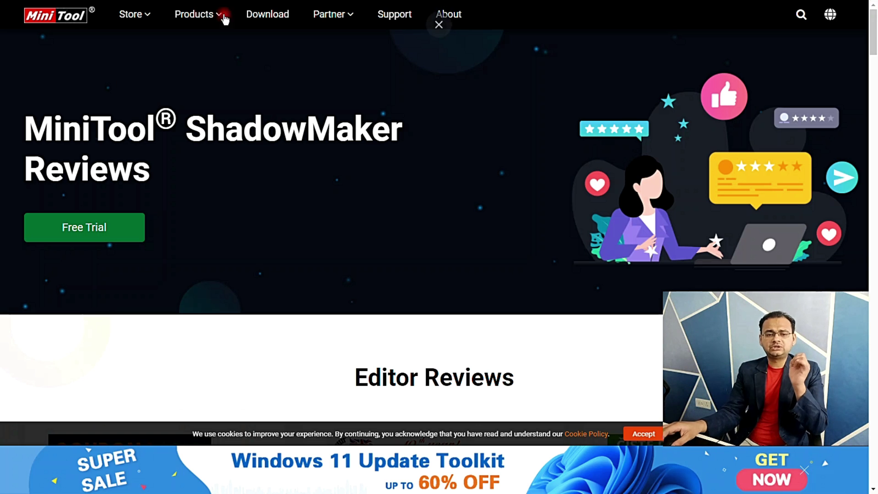
Download the free trial of MiniTool ShadowMaker and launch the downloaded sm-online (1).exe installer.
drag(28, 130, 412, 143)
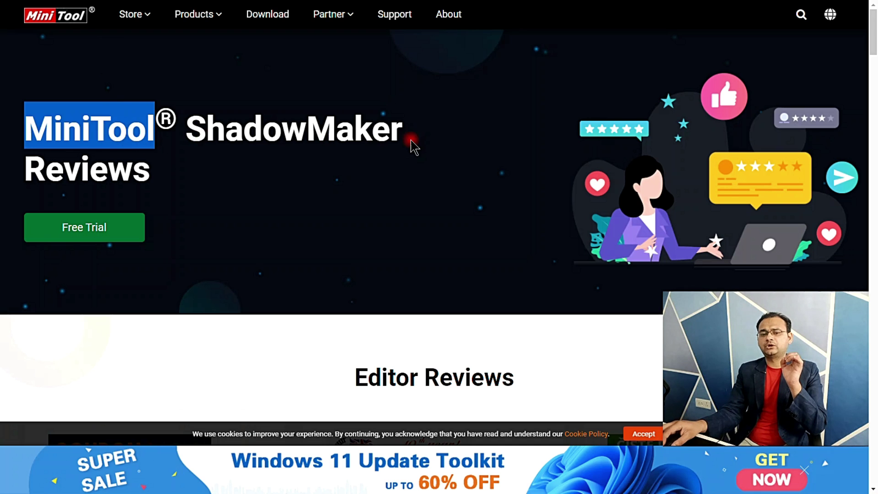
click(256, 145)
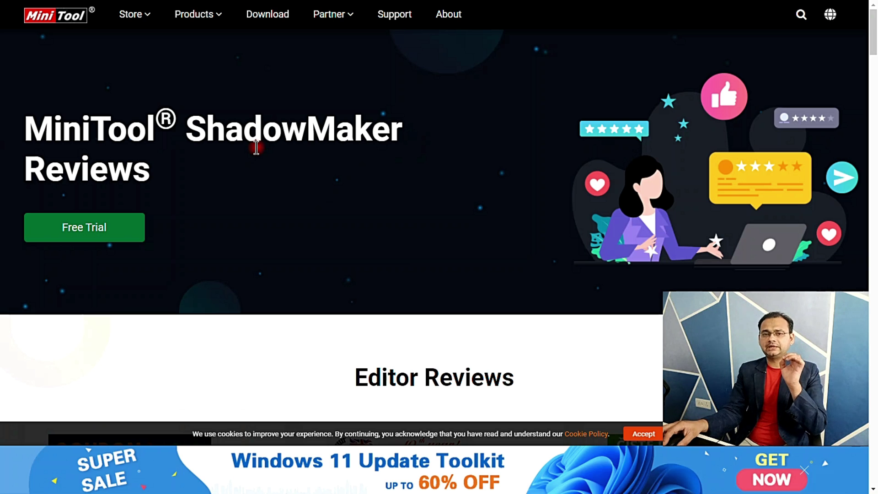
click(91, 232)
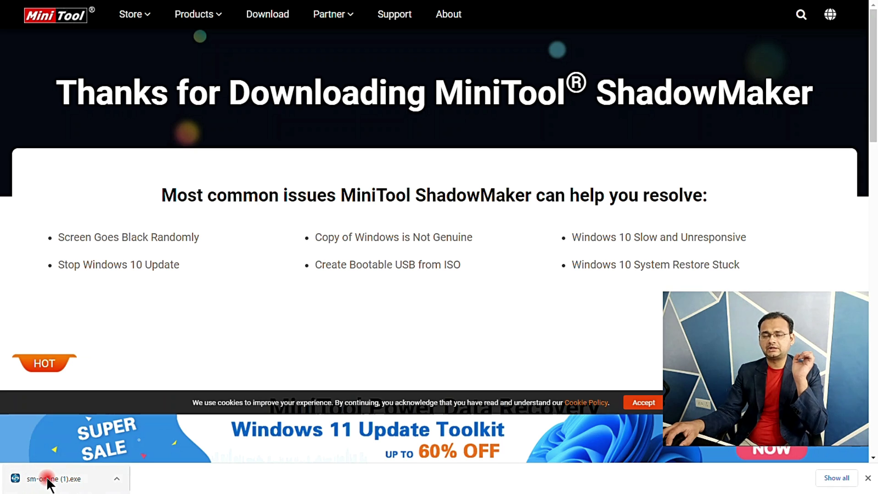
click(25, 481)
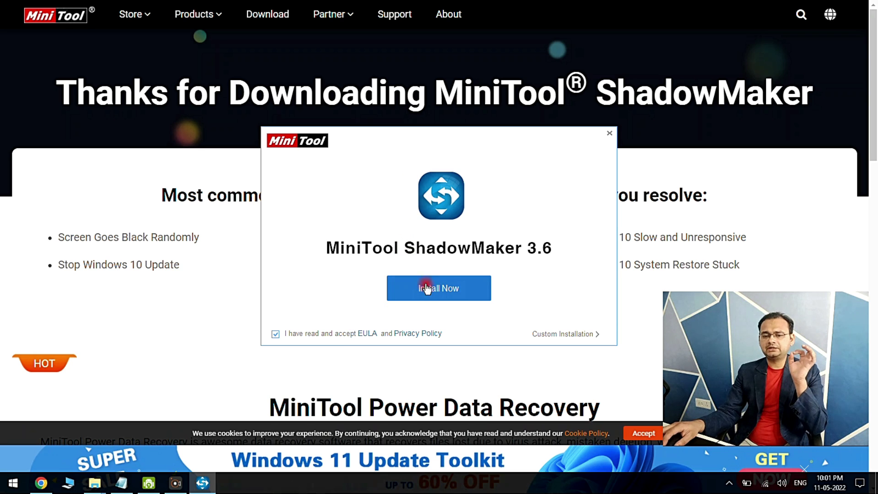
Keep the EULA and Privacy Policy accepted and start installing MiniTool ShadowMaker 3.6.
click(276, 333)
click(275, 333)
click(451, 288)
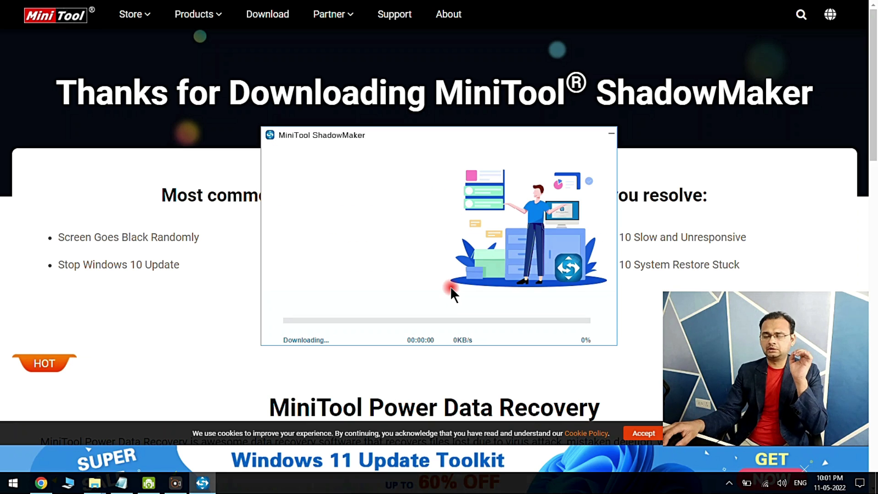
Switch to the maker notes in Notepad and review the supported Windows PC and Windows Server versions.
click(126, 485)
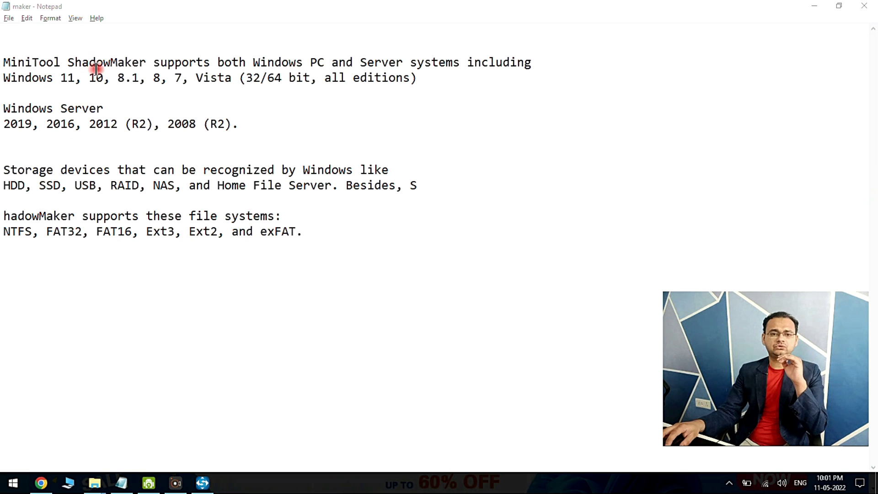
double_click(4, 76)
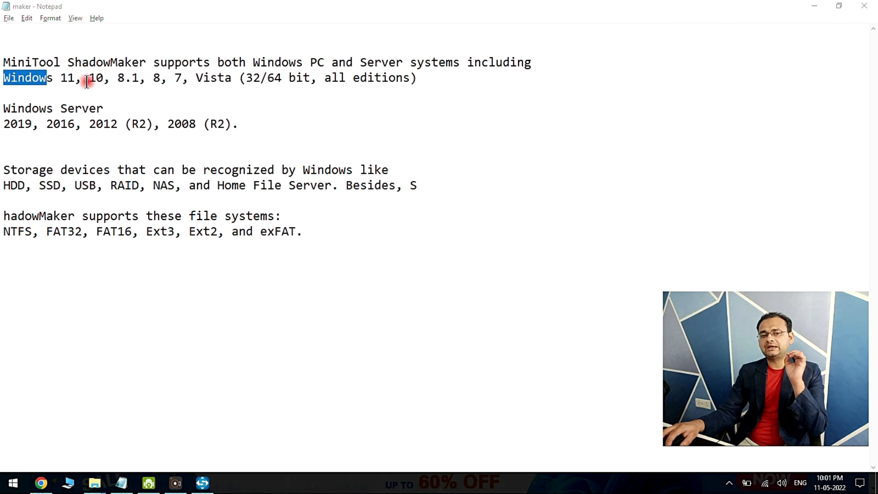
drag(110, 78, 313, 77)
click(270, 76)
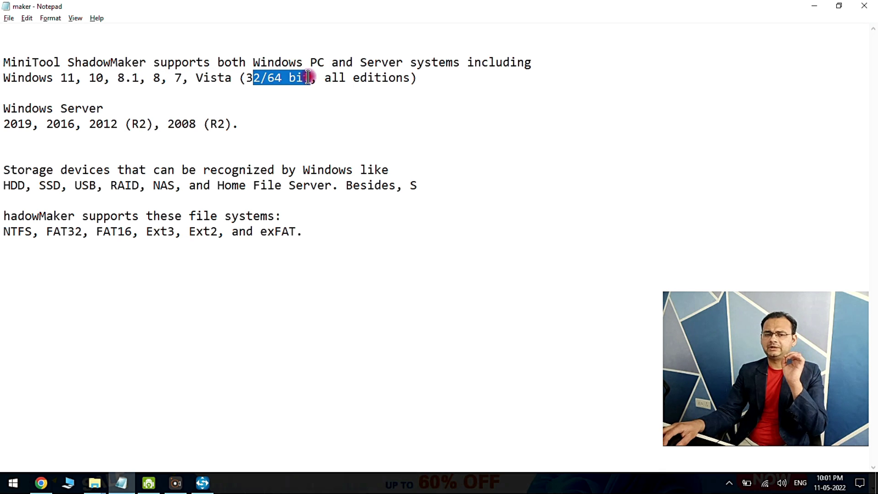
click(6, 111)
drag(6, 112, 107, 108)
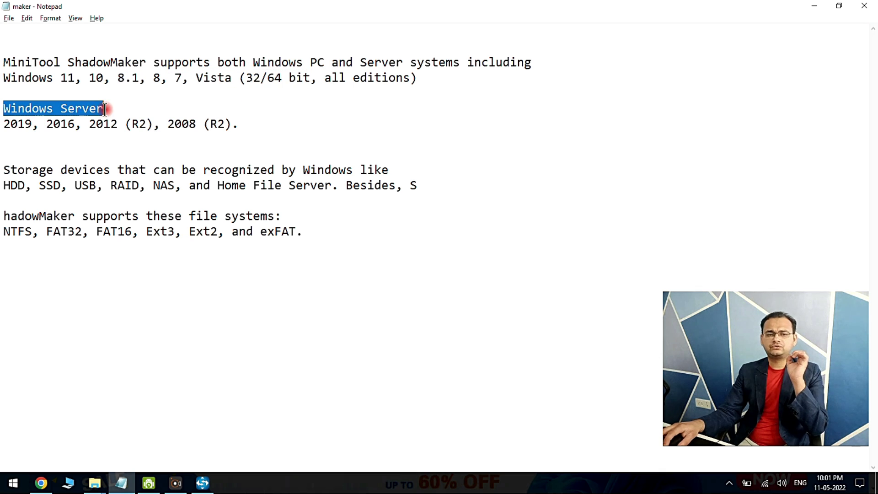
drag(5, 124, 216, 124)
Review the recognized storage devices and supported file systems in the notes, and minimize Notepad.
click(2, 170)
drag(3, 170, 83, 170)
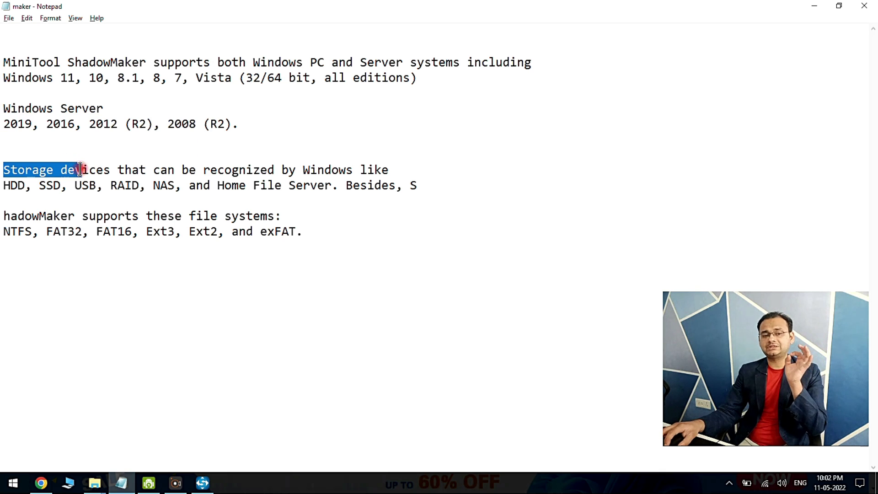
drag(4, 185, 52, 184)
click(86, 185)
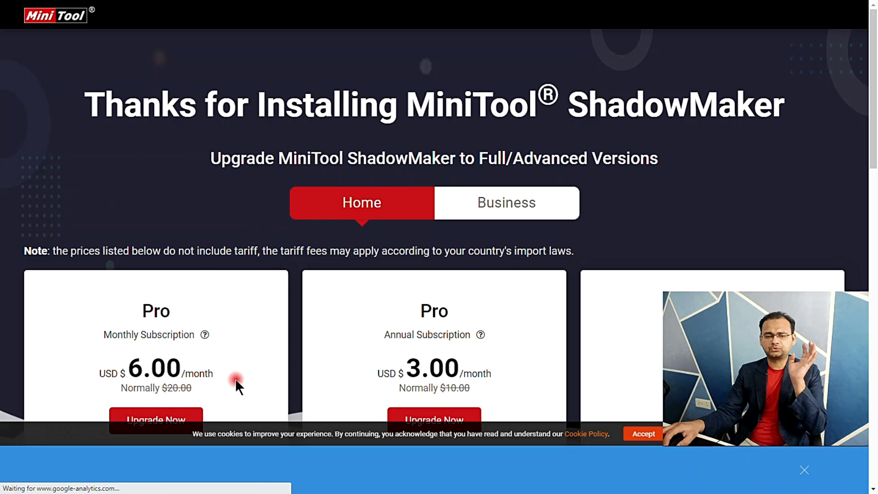
click(439, 38)
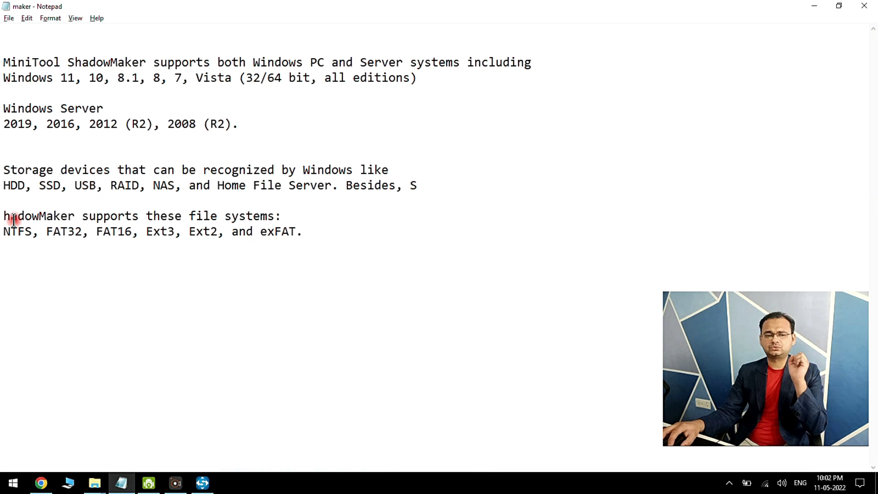
drag(197, 216, 289, 215)
drag(4, 231, 344, 233)
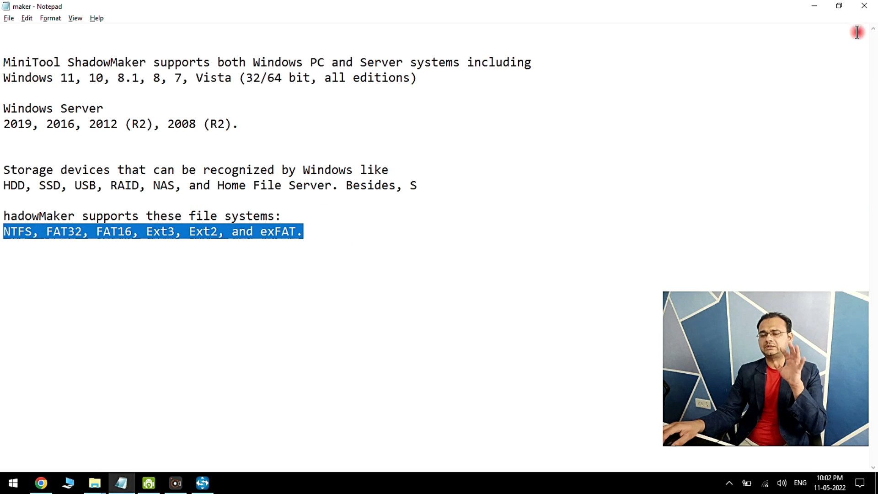
click(814, 6)
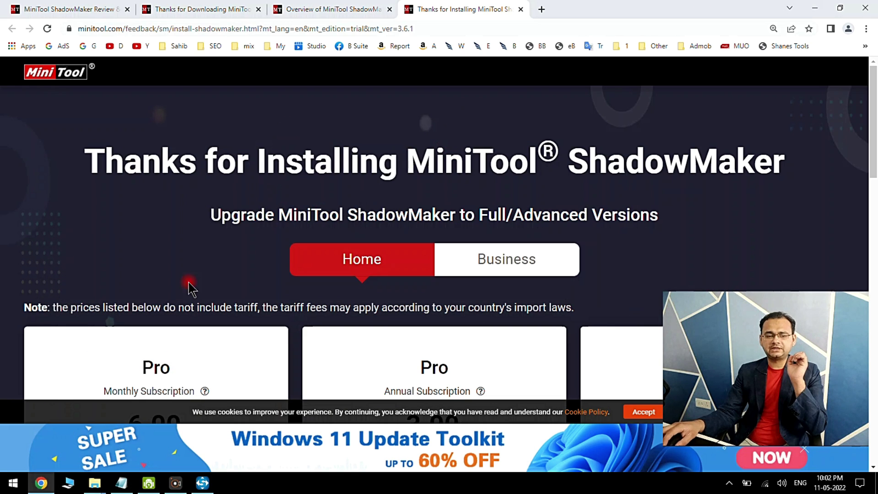
Start MiniTool ShadowMaker from the completed installer and continue with the trial version.
click(198, 481)
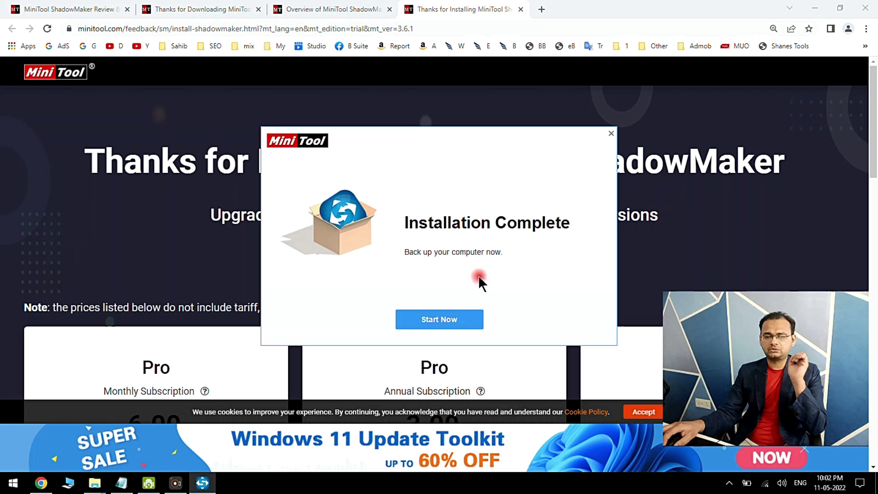
click(444, 320)
scroll(449, 324, down, 3)
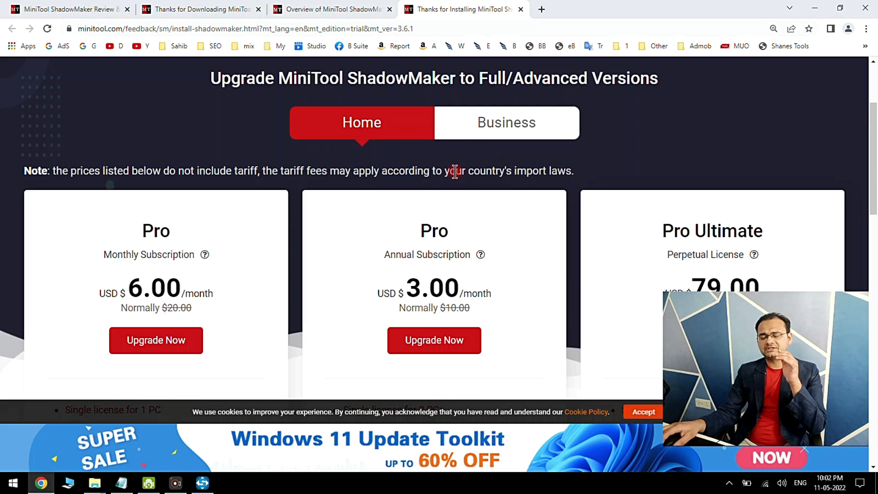
mouse_move(874, 137)
mouse_down()
mouse_move(874, 286)
mouse_move(873, 144)
mouse_up()
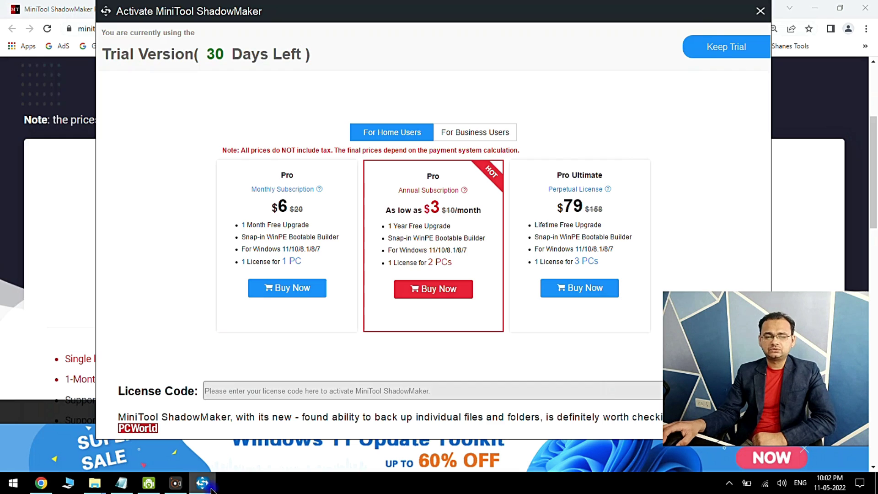
click(387, 236)
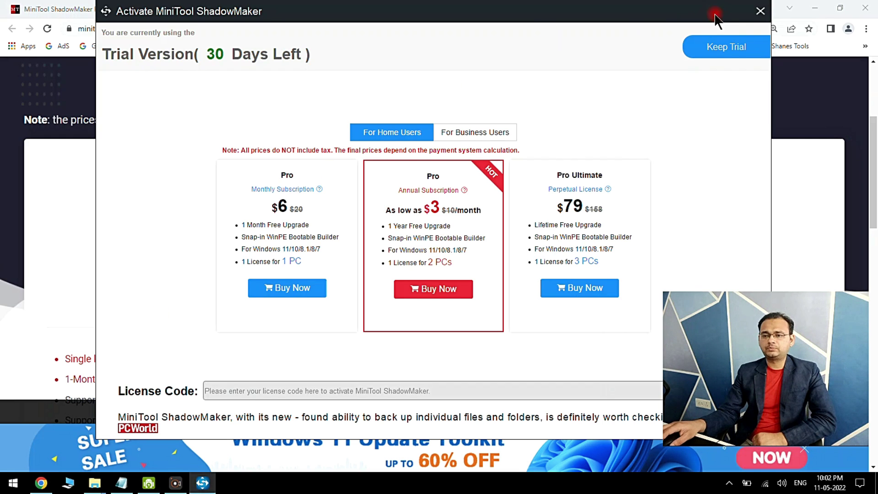
mouse_move(439, 15)
mouse_down()
mouse_move(413, 18)
mouse_move(437, 26)
mouse_up()
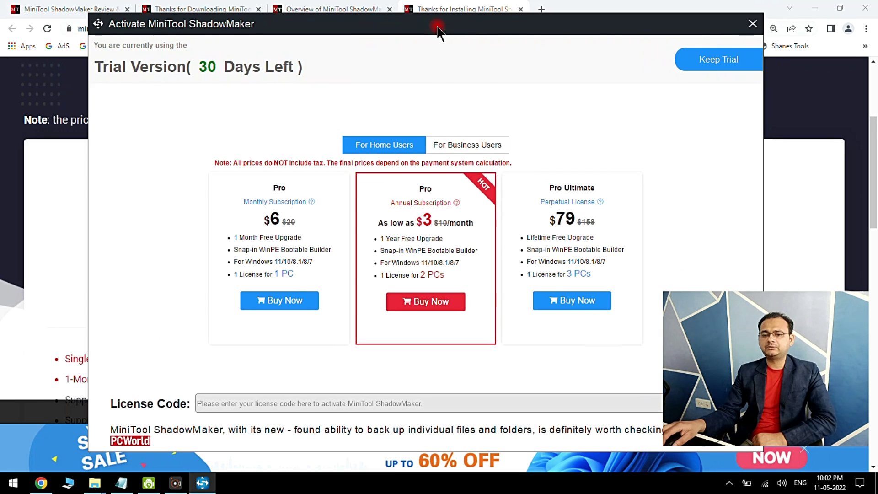
click(703, 72)
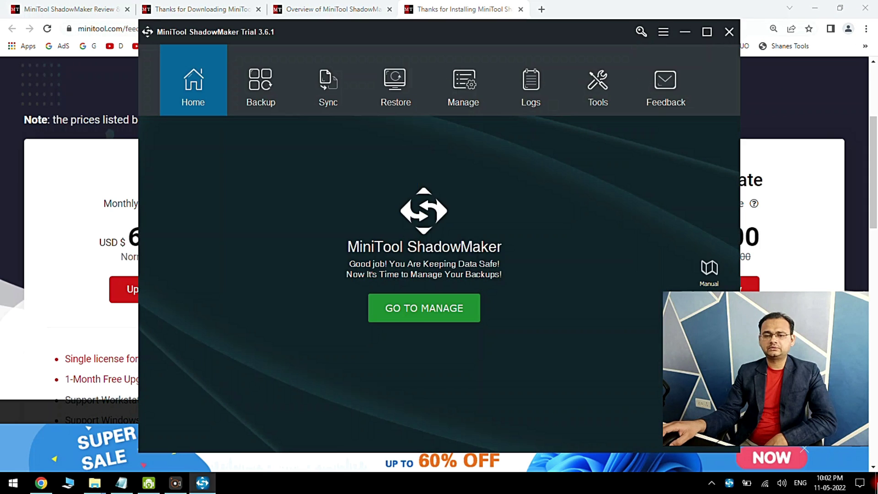
Clear the desktop of open windows, bring back only MiniTool ShadowMaker and maximize it.
click(876, 484)
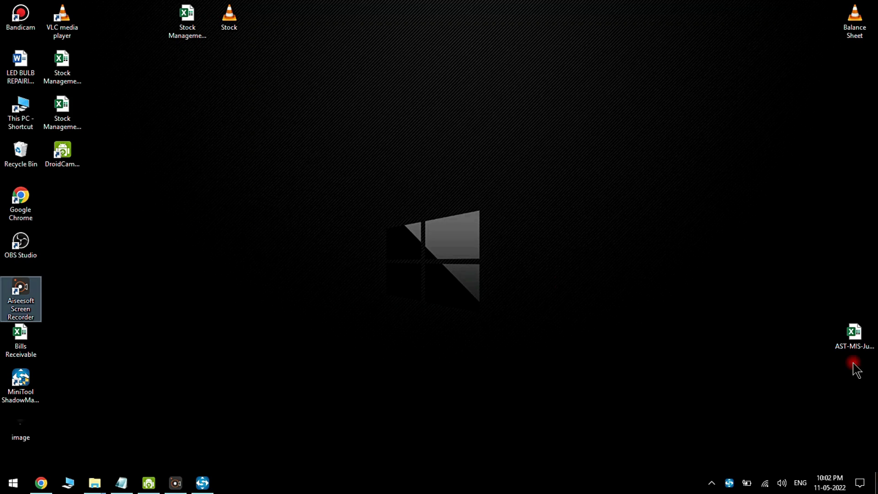
click(203, 482)
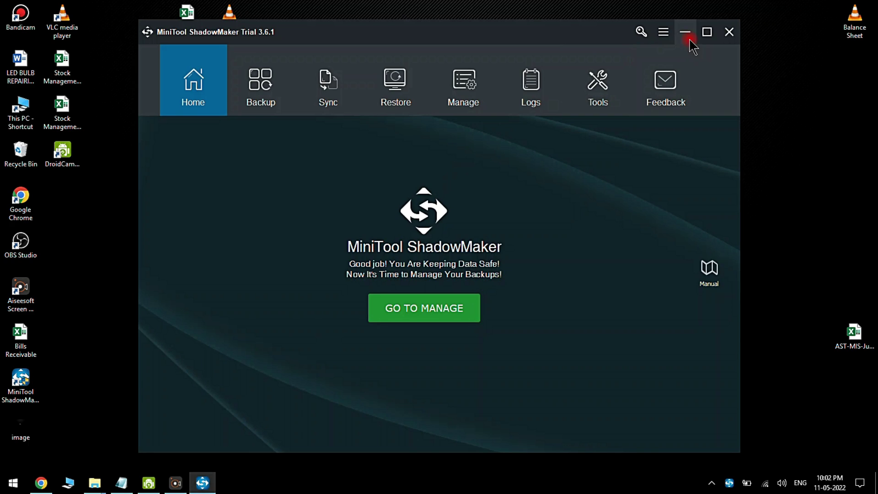
click(707, 32)
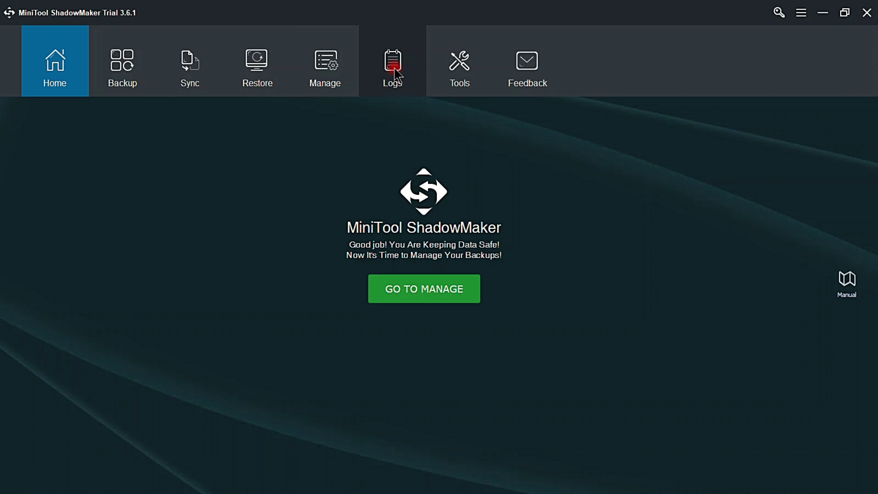
Set the backup source to the My Files folder on Local Disk (E:), using the Folders and Files type.
click(122, 79)
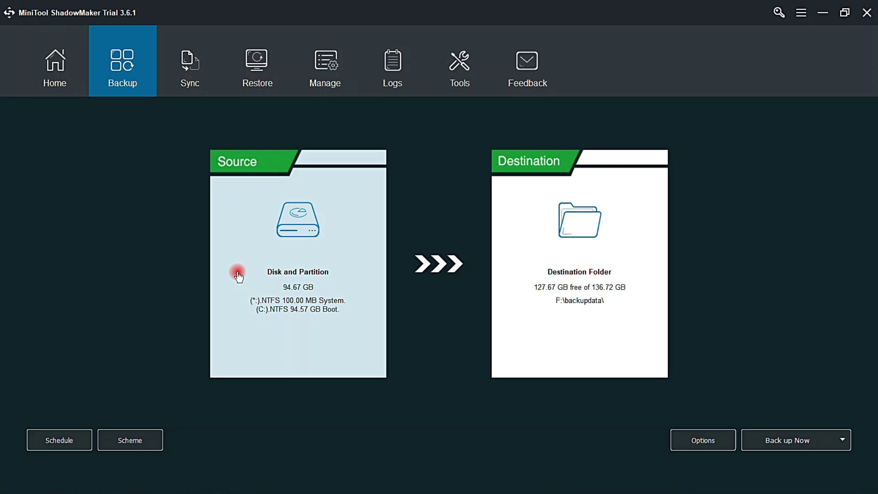
click(305, 252)
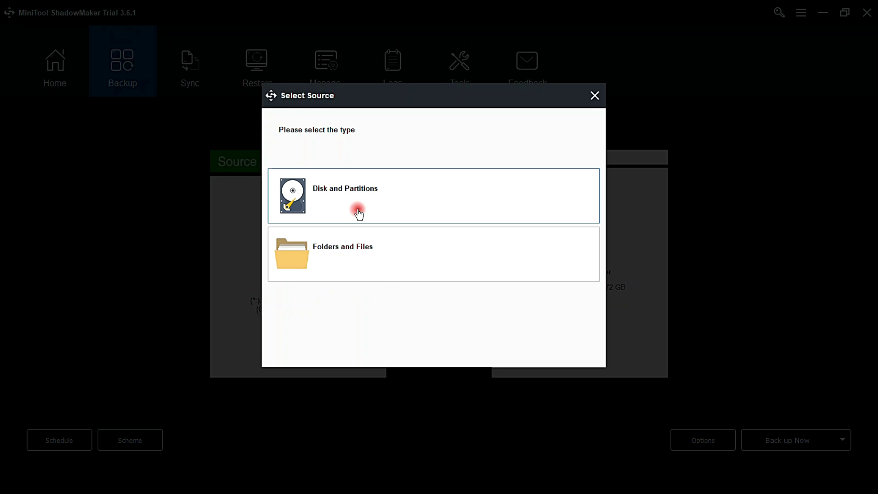
click(334, 248)
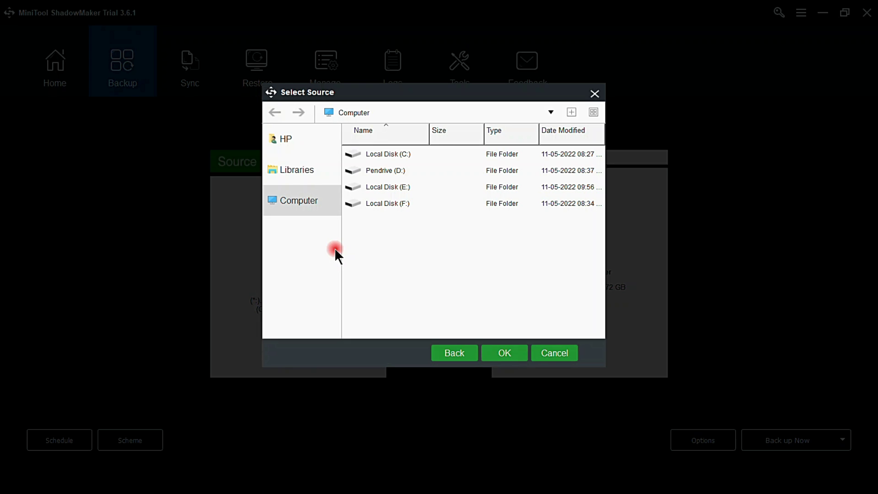
double_click(394, 186)
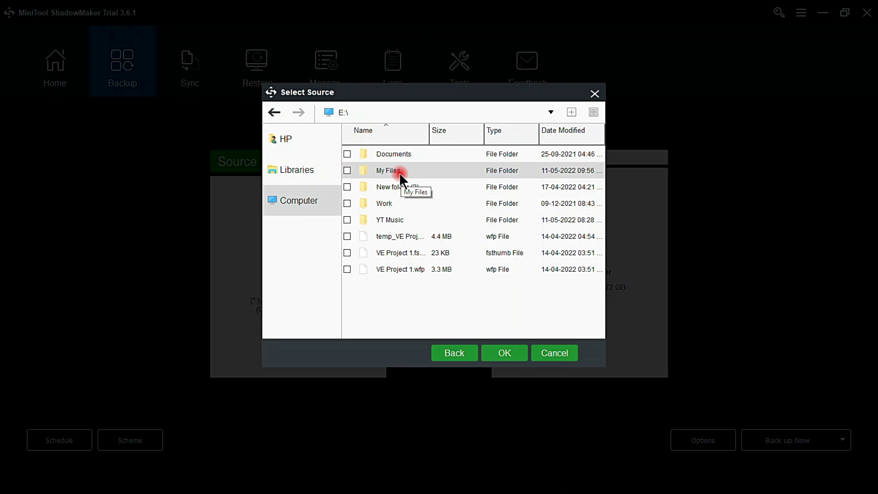
double_click(385, 171)
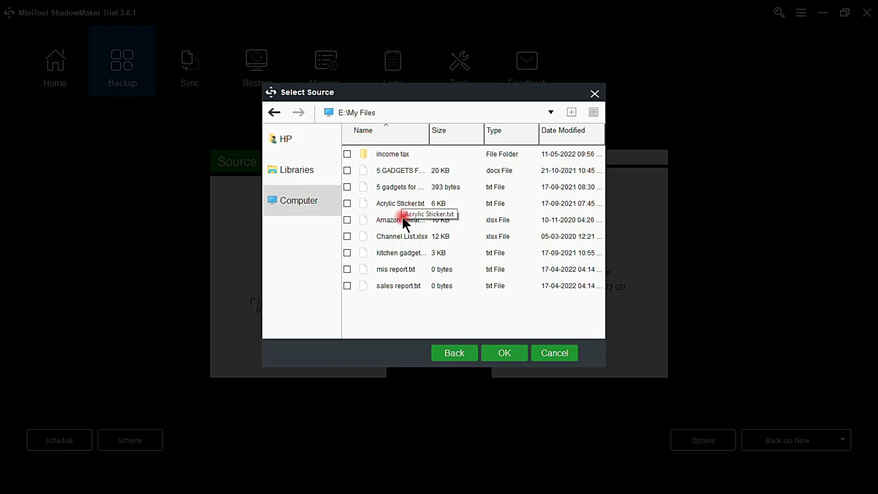
click(404, 285)
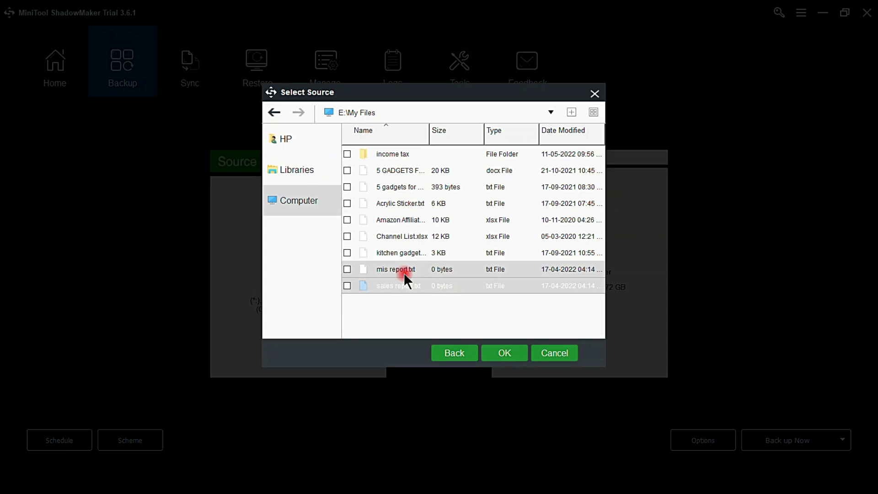
click(275, 112)
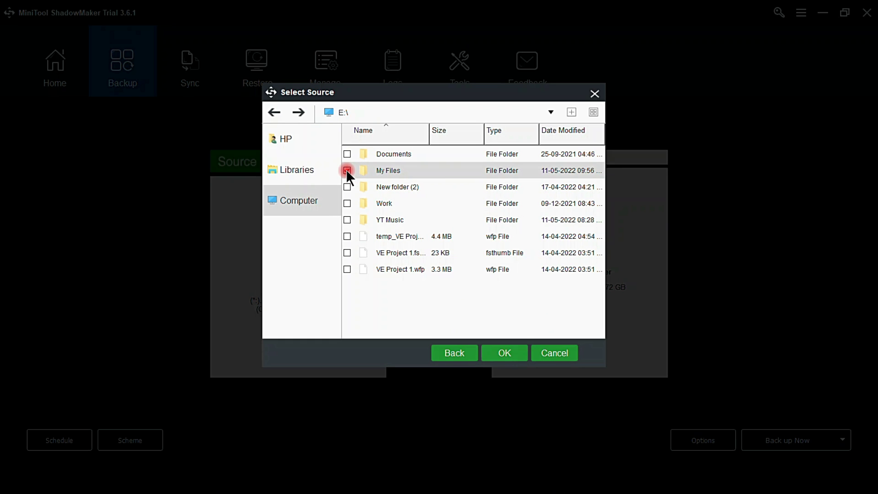
click(347, 171)
click(504, 353)
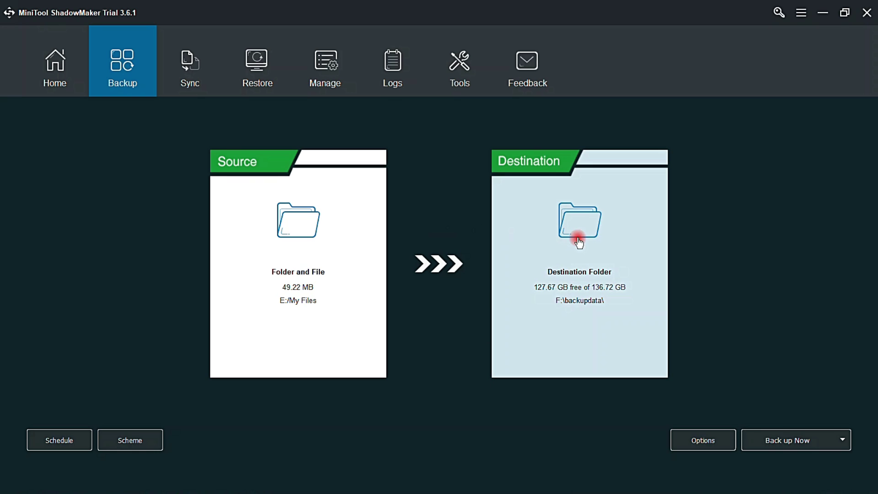
Set the backup destination to a new folder named Backup on Pendrive (D:).
click(584, 259)
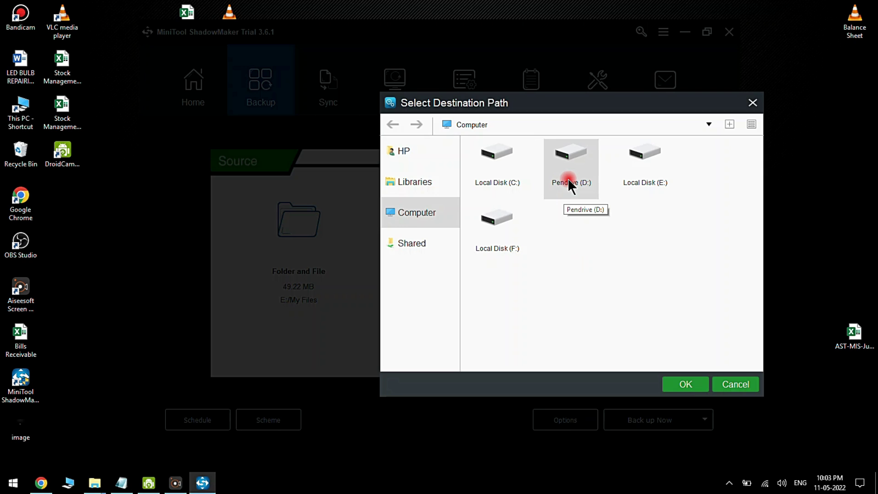
click(571, 158)
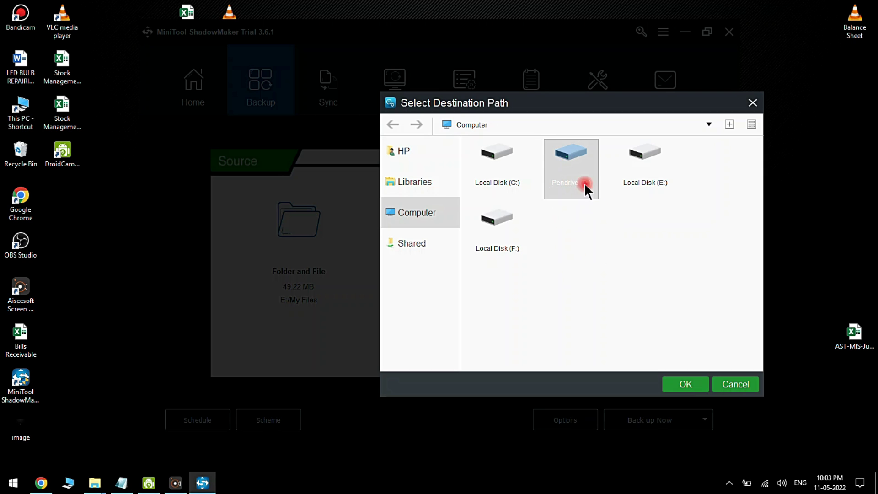
double_click(576, 156)
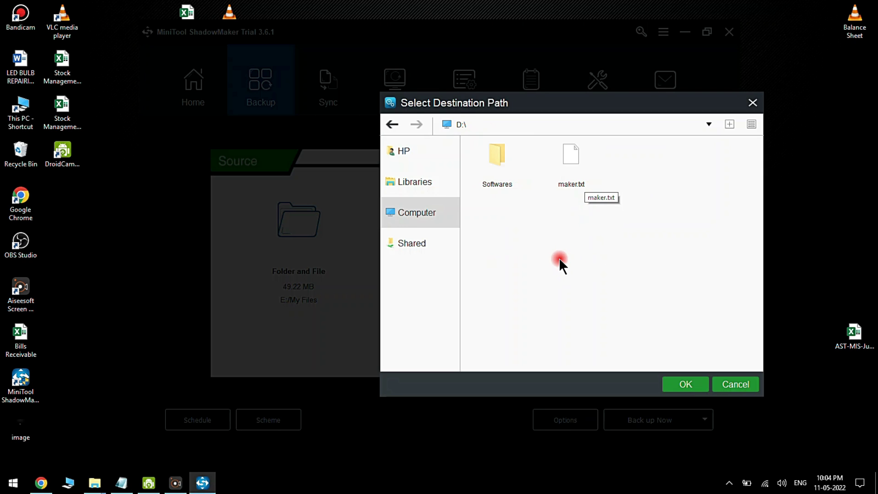
right_click(564, 208)
click(595, 216)
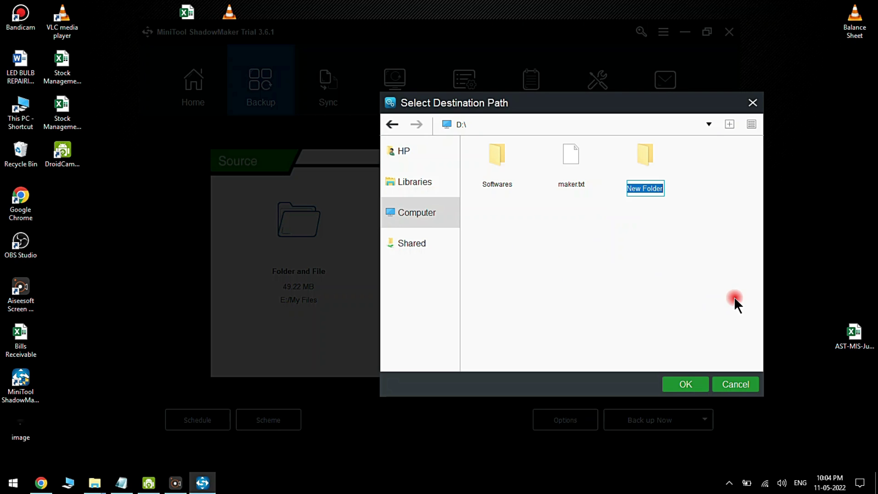
text(Backup)
key(Return)
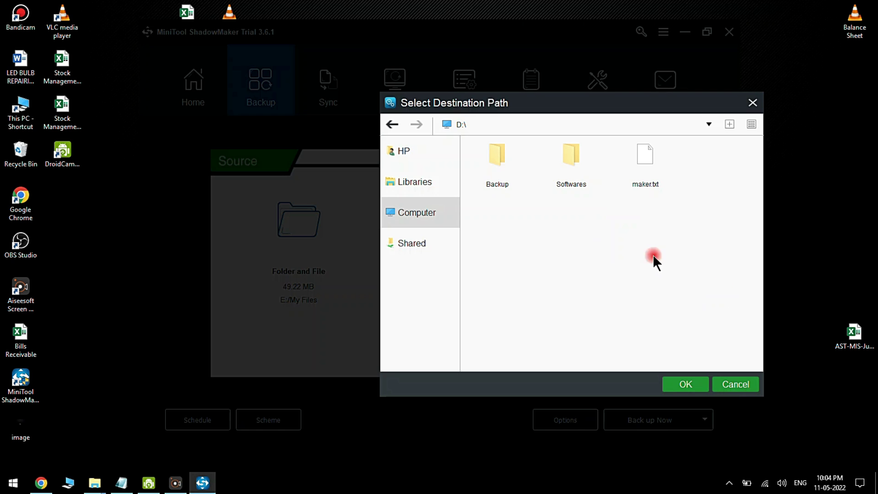
click(506, 175)
click(686, 384)
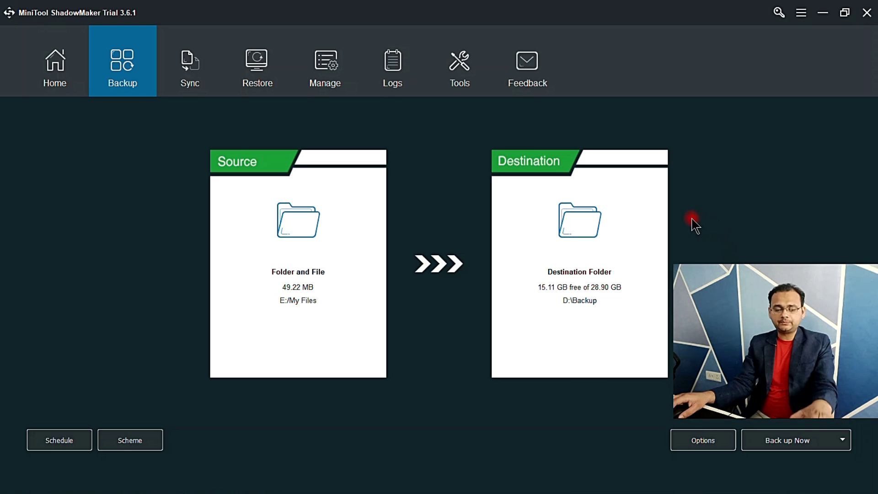
Switch to File Explorer, inspect the contents of E:\My Files and D:\Backup, and close the window.
key(super)
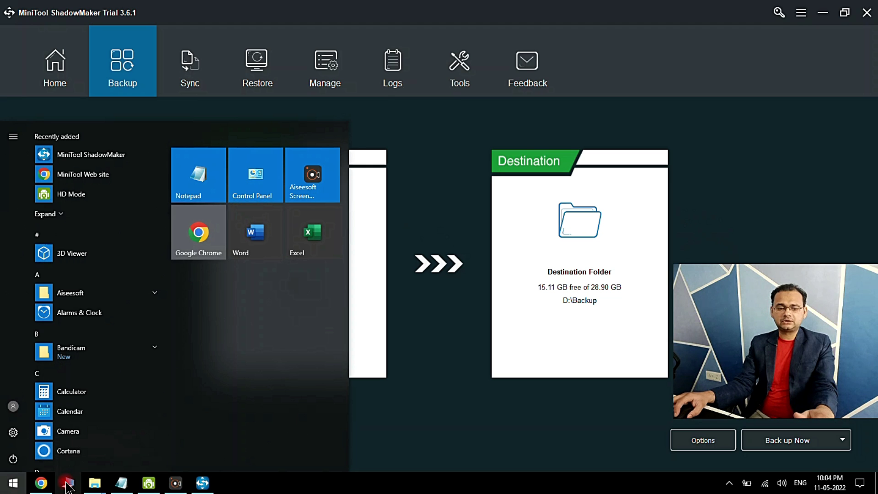
click(95, 483)
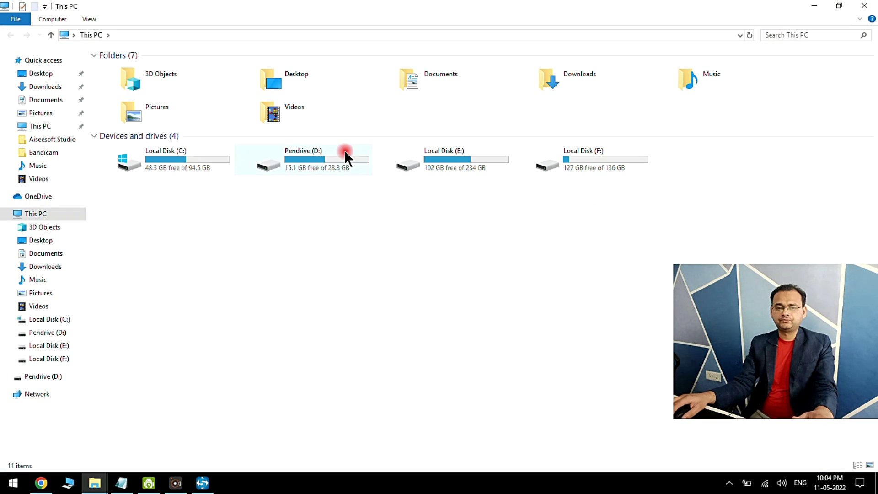
double_click(433, 154)
double_click(186, 84)
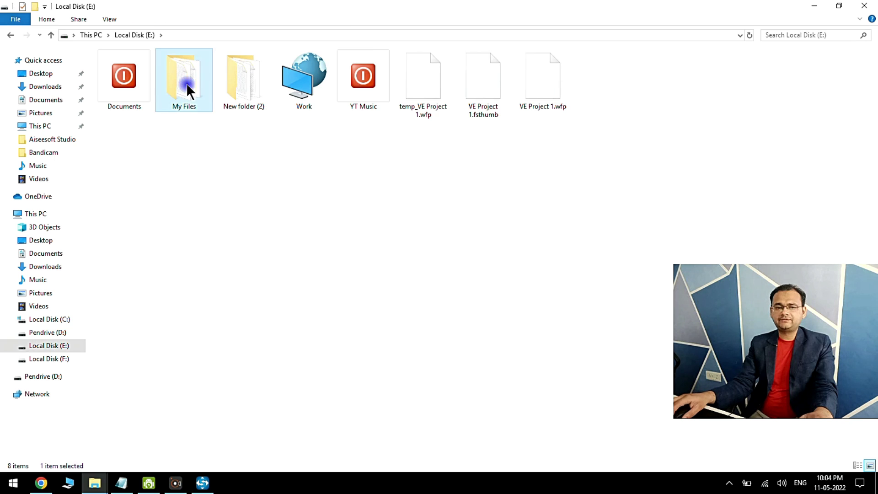
drag(237, 239, 136, 67)
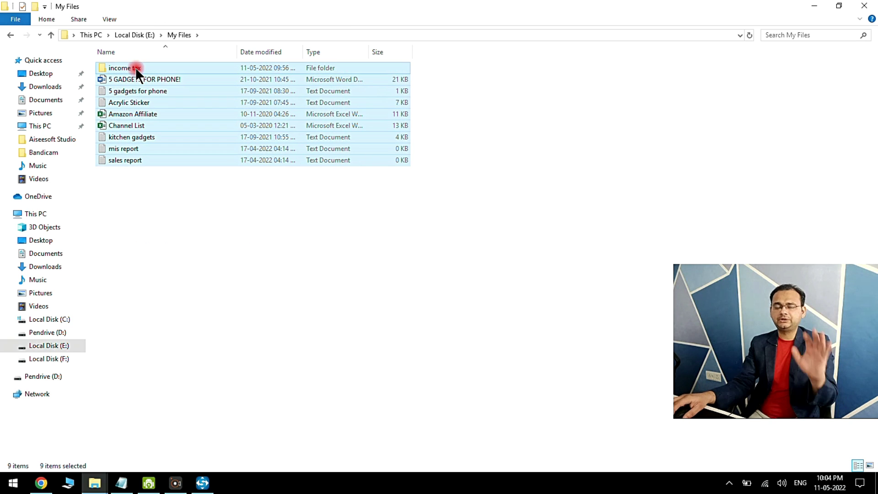
click(199, 311)
click(58, 334)
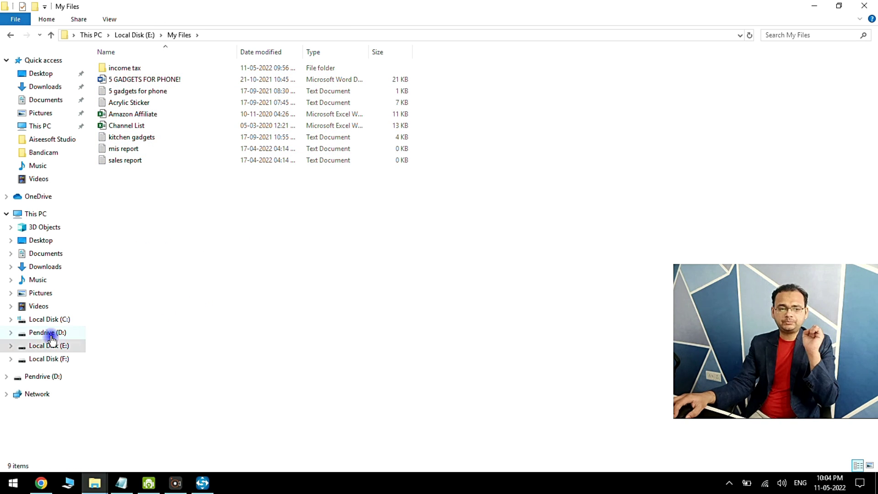
double_click(119, 81)
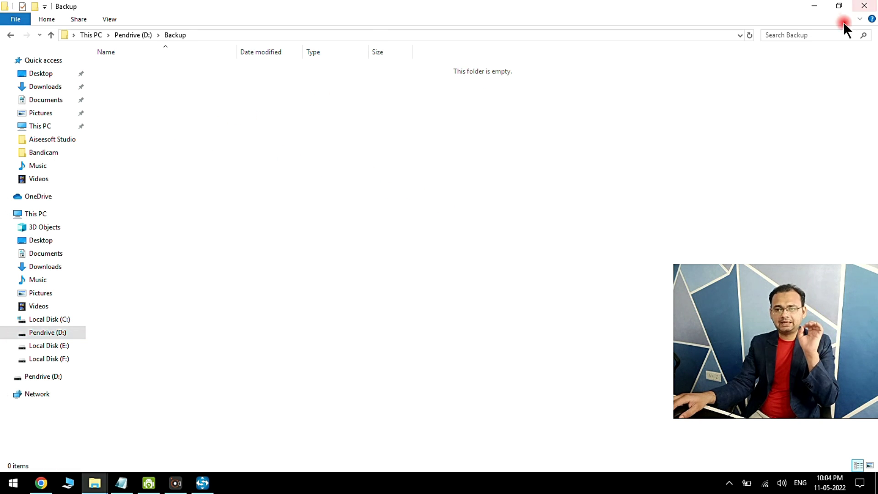
click(867, 6)
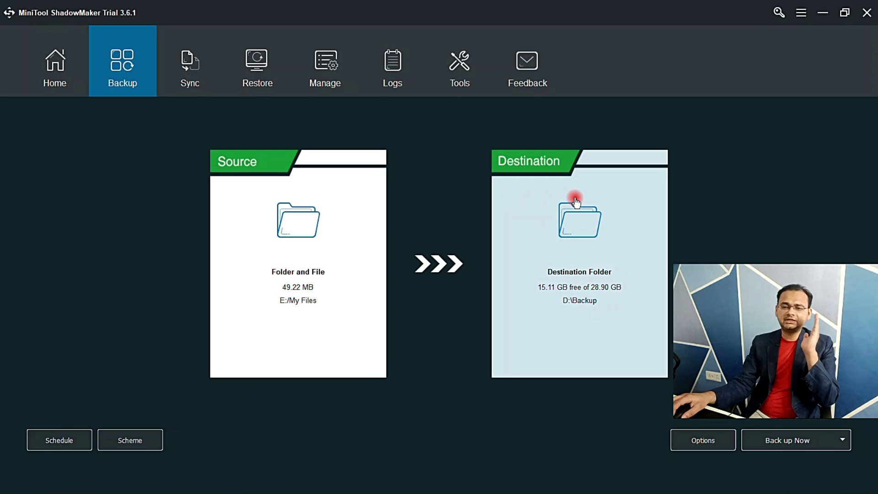
Enable the backup schedule to review its daily, weekly, monthly and event-based options, and close the settings without saving.
click(70, 441)
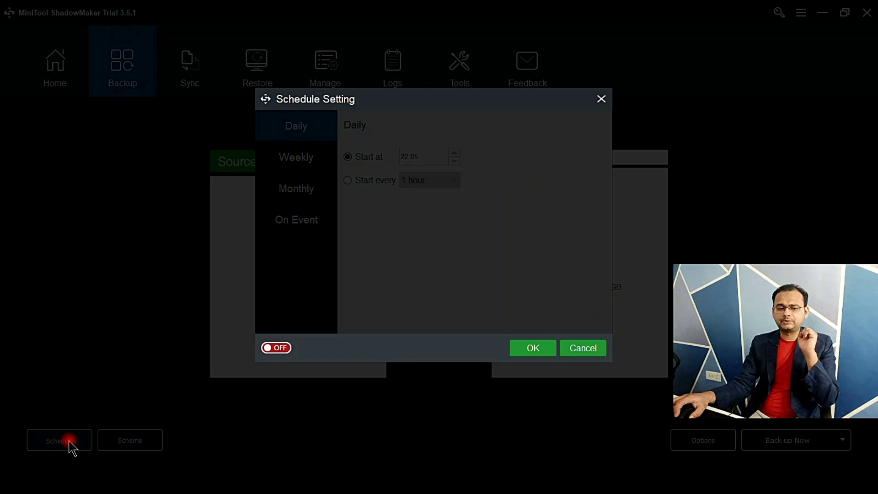
click(284, 347)
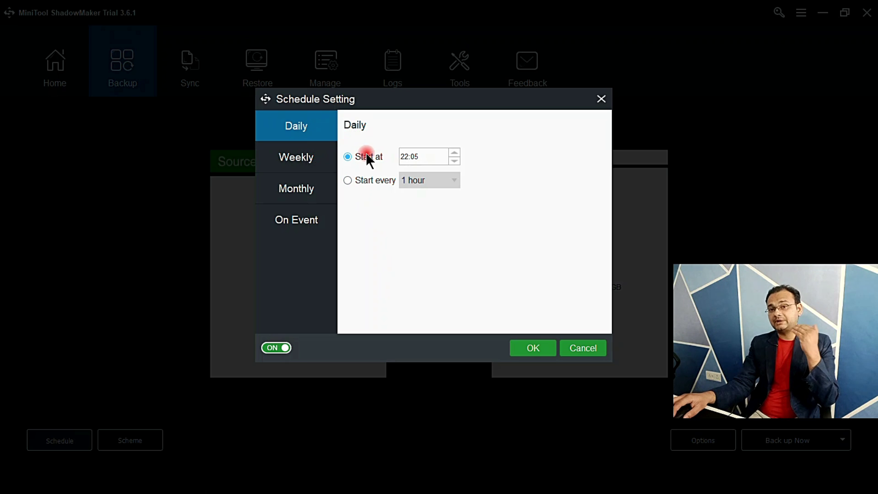
click(312, 159)
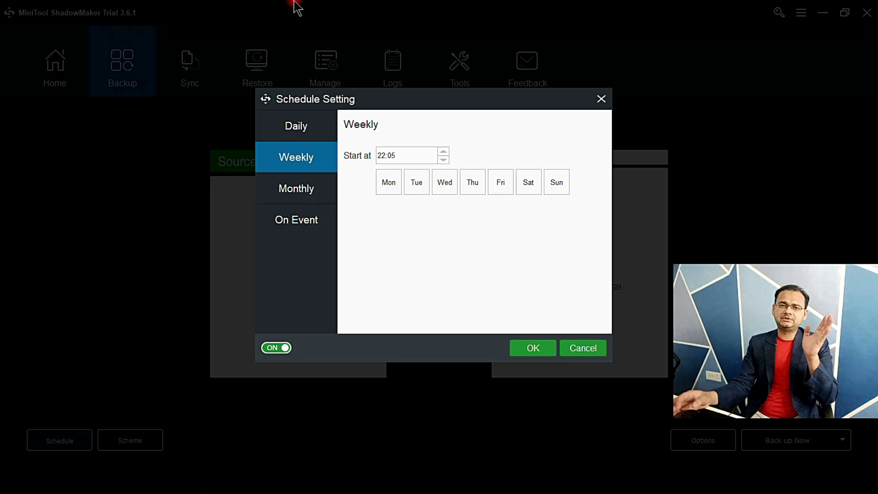
click(313, 197)
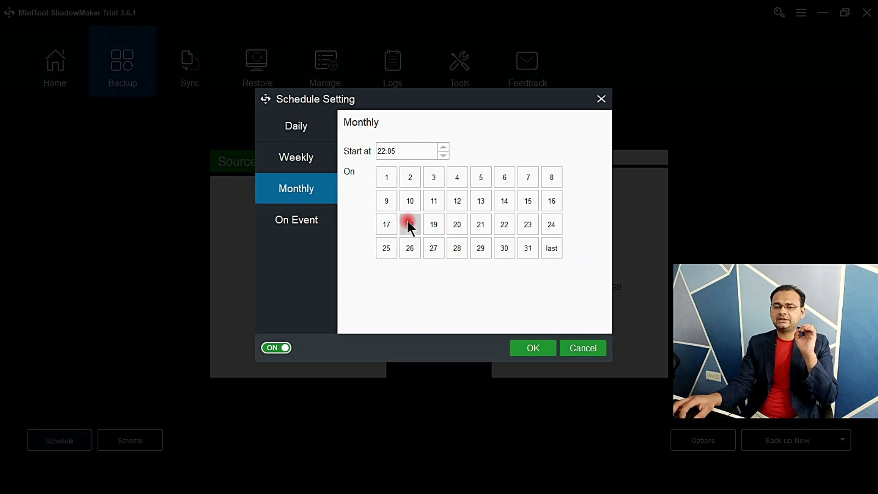
click(320, 225)
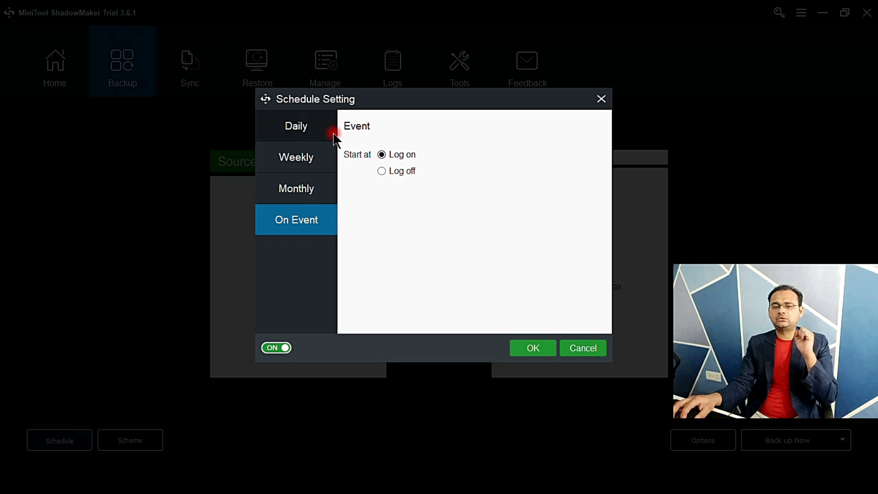
click(602, 101)
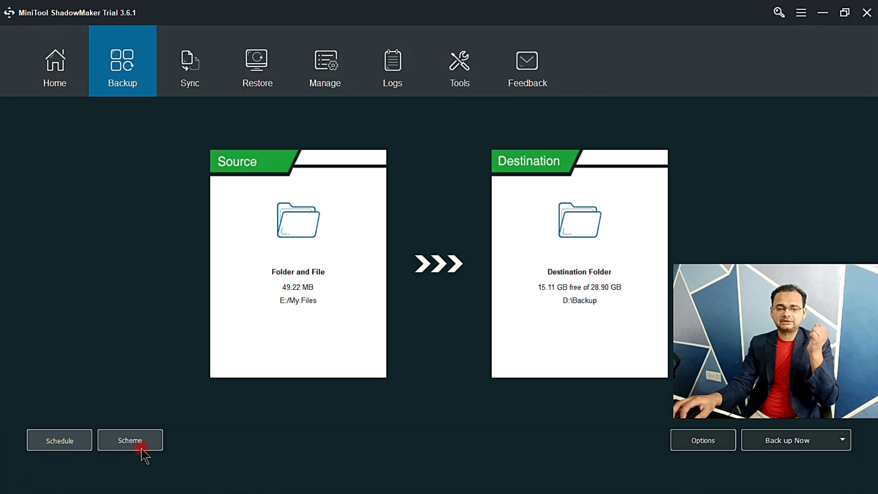
Run the backup of E:\My Files to D:\Backup immediately, and minimize the window once it has completed.
click(790, 440)
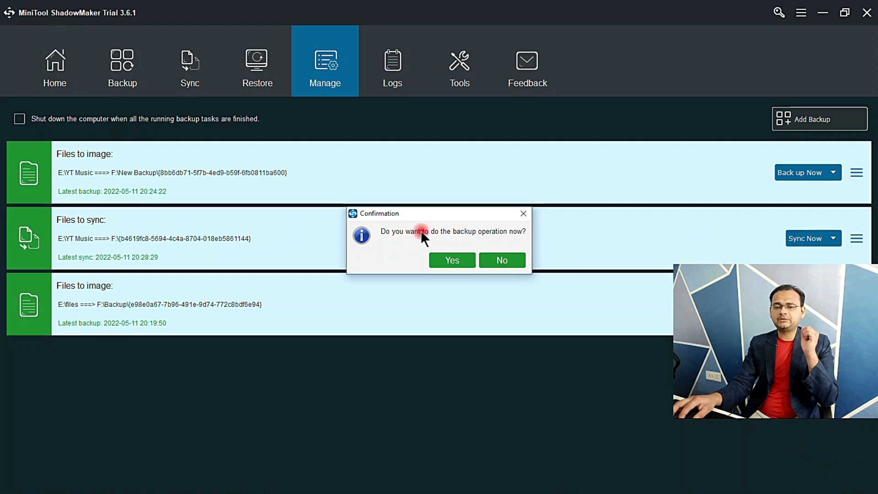
click(458, 260)
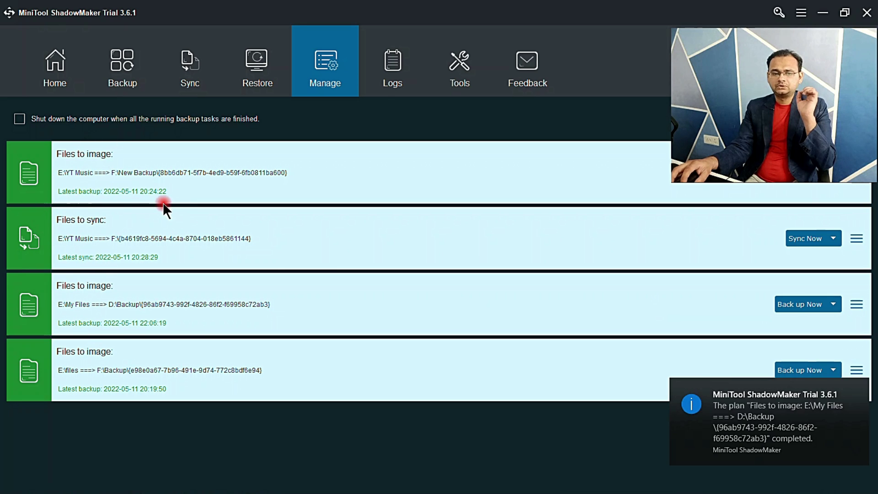
click(861, 388)
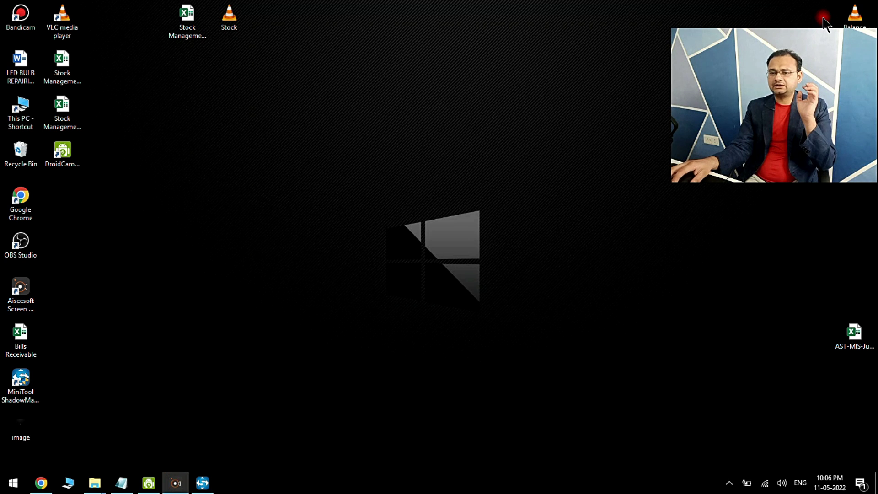
click(823, 14)
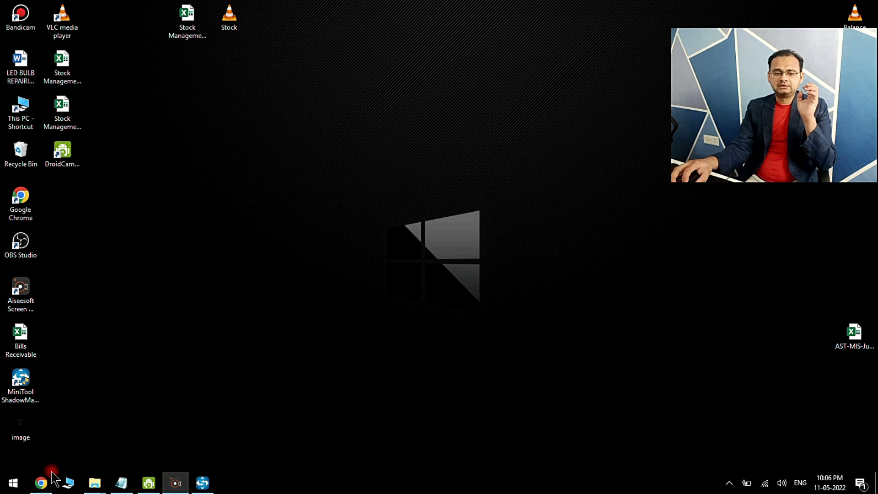
Open the backup subfolder inside D:\Backup in File Explorer and examine the names and sizes of its files, widening the Name column.
click(65, 484)
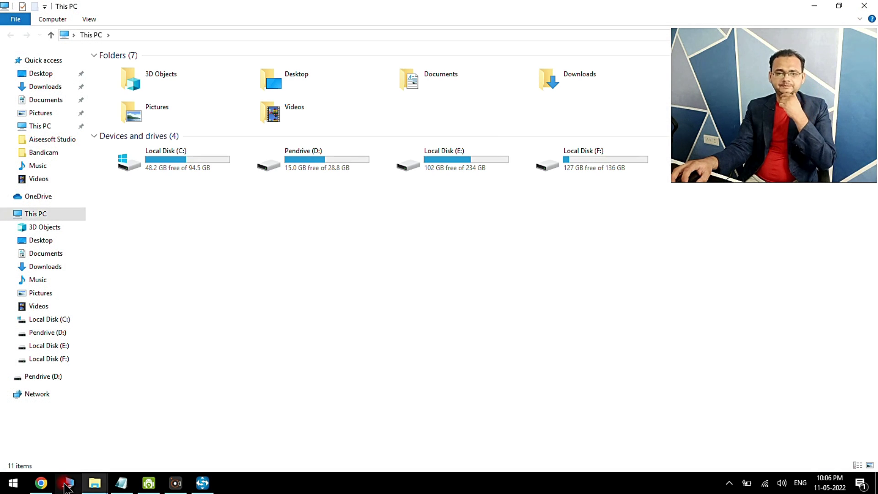
double_click(323, 166)
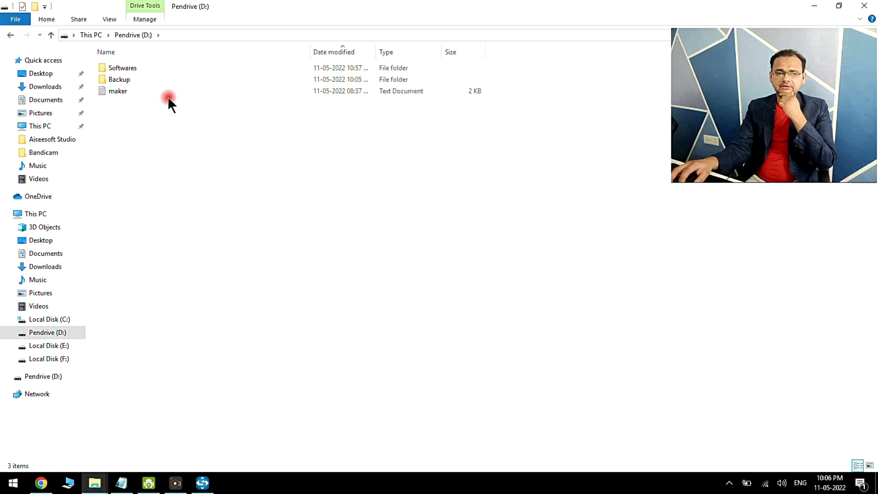
double_click(128, 79)
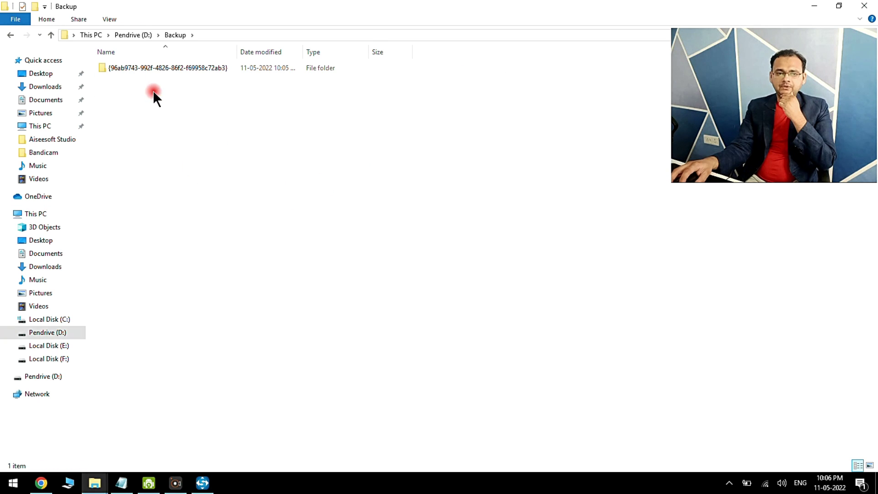
double_click(165, 68)
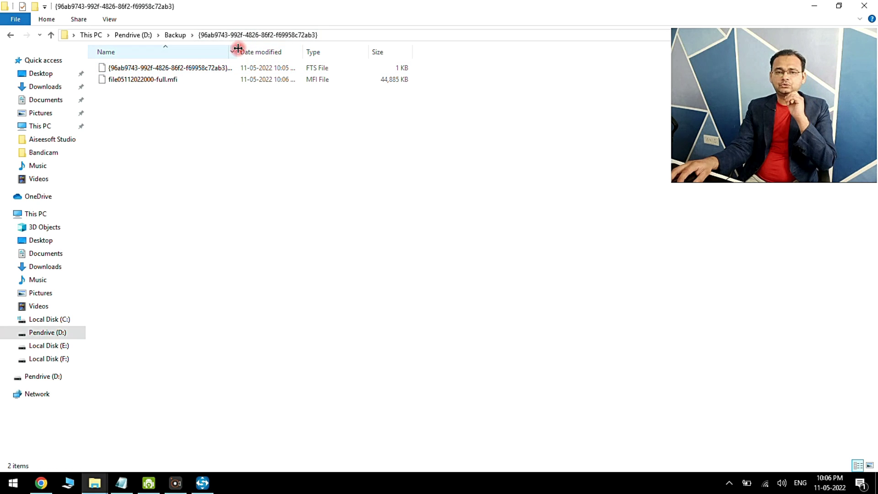
drag(237, 50, 374, 51)
drag(317, 170, 165, 59)
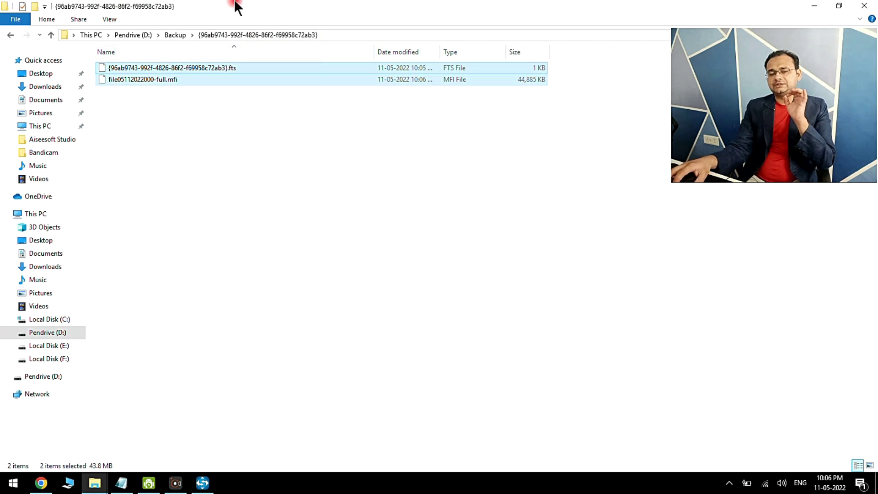
click(185, 106)
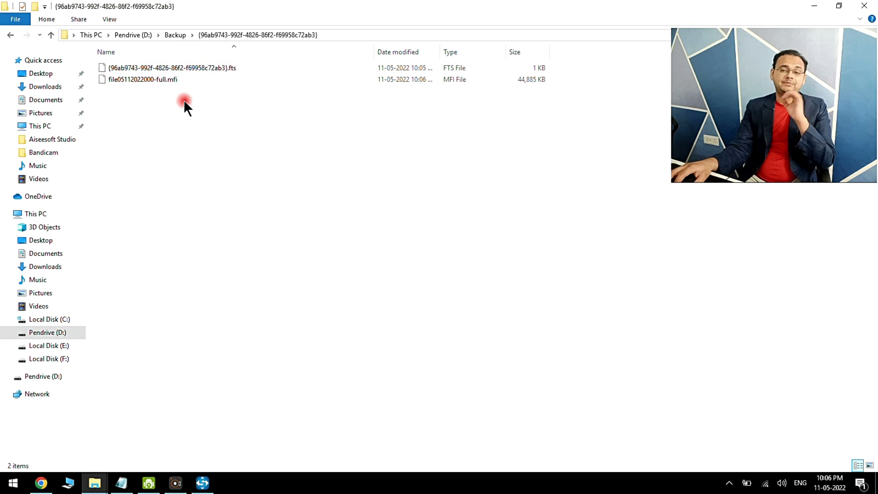
click(495, 81)
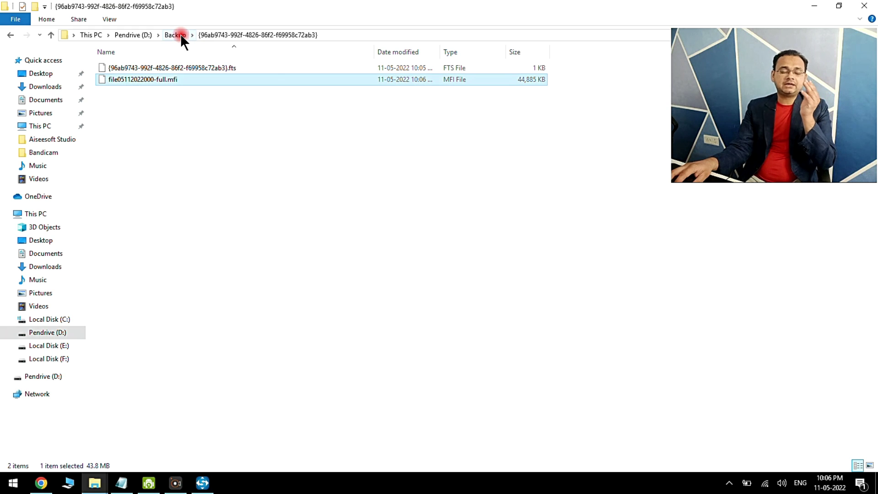
Check the size of the My Files folder on Local Disk (E:) in its properties, and close them.
click(68, 347)
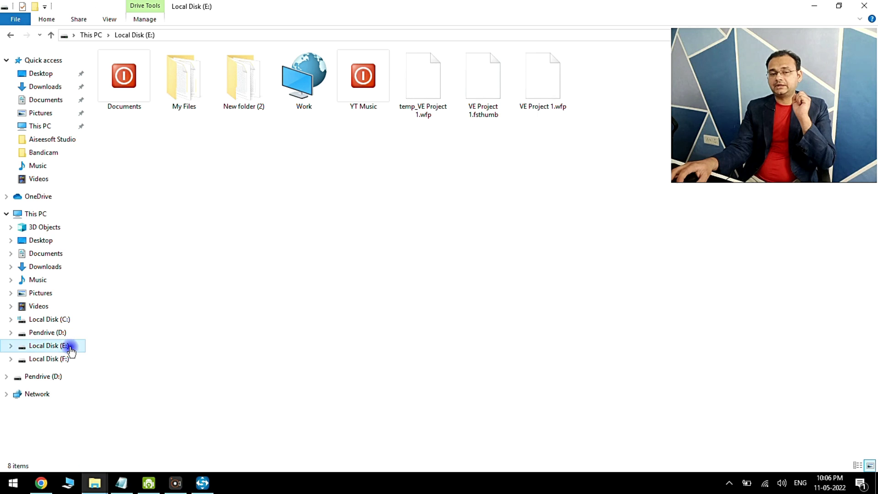
right_click(191, 101)
click(163, 383)
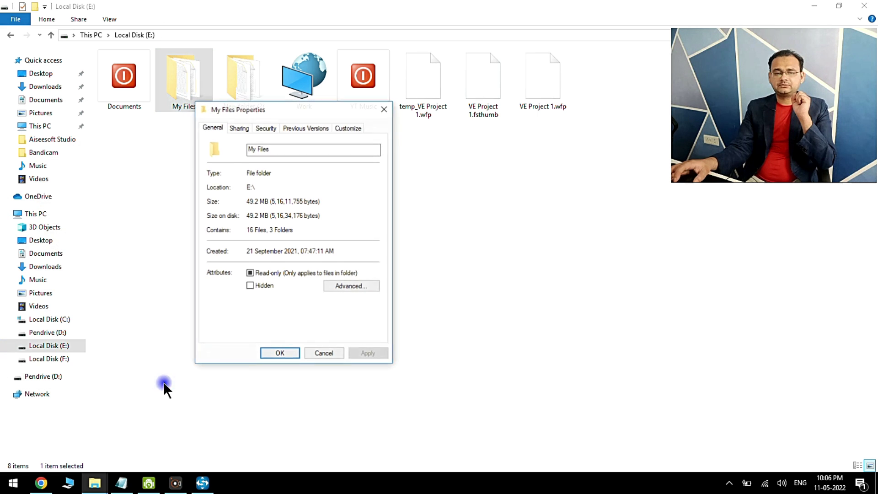
drag(247, 204, 265, 204)
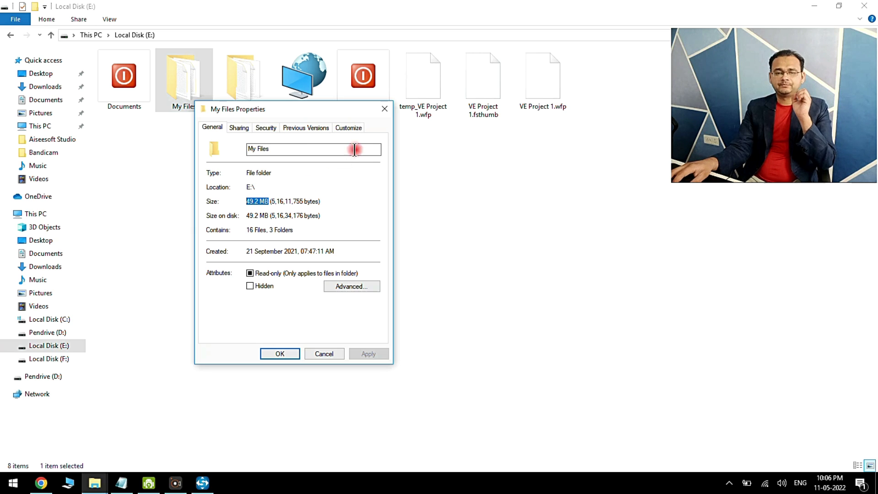
click(384, 110)
Check the size of the backup subfolder inside D:\Backup in its properties, and close them.
click(64, 333)
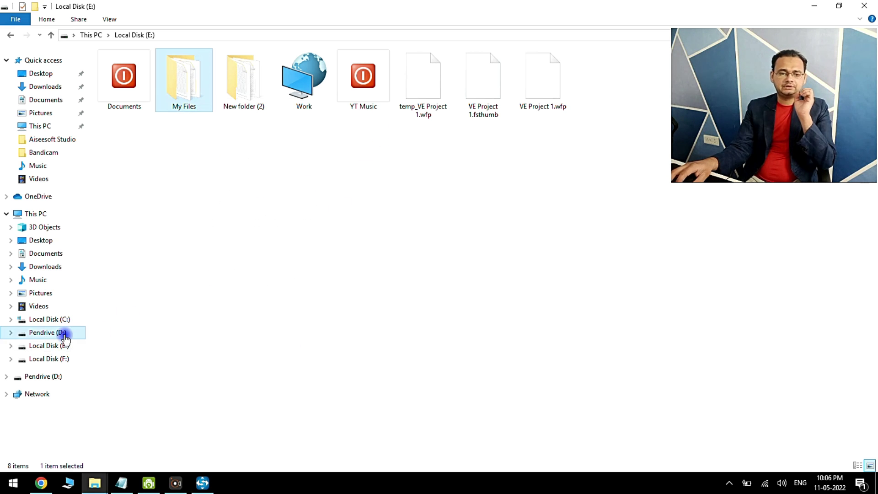
double_click(135, 81)
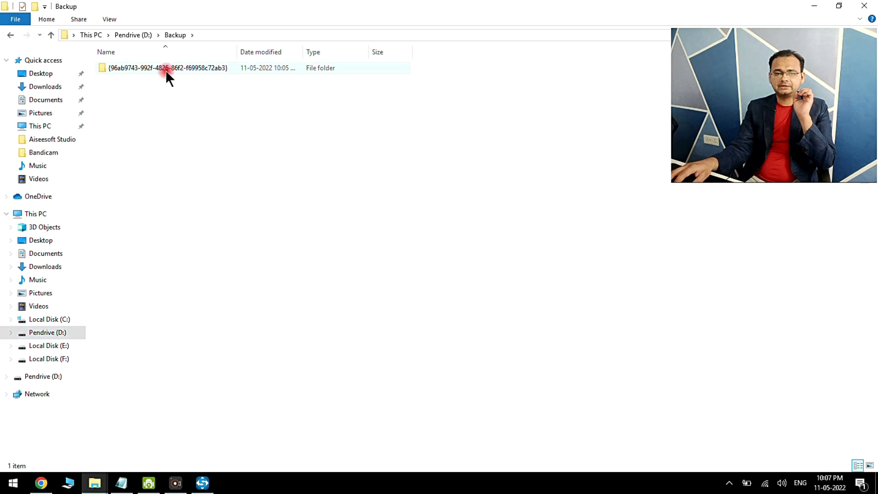
right_click(166, 69)
click(180, 339)
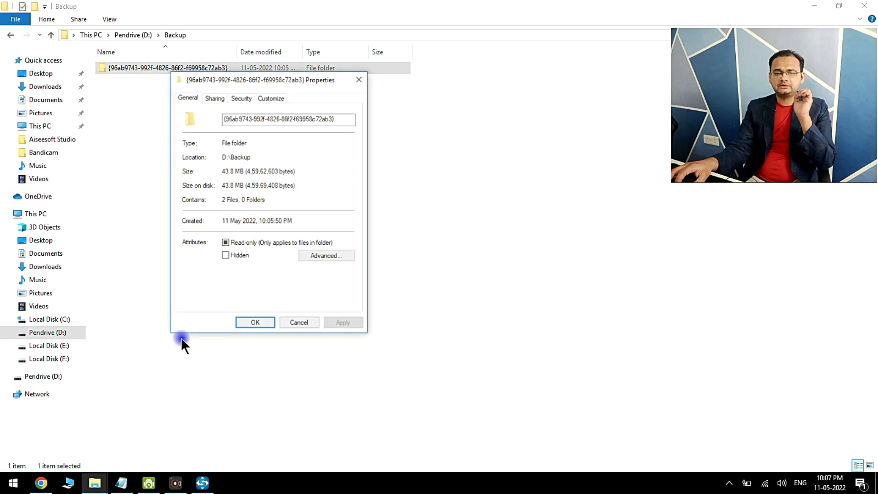
drag(223, 171, 238, 173)
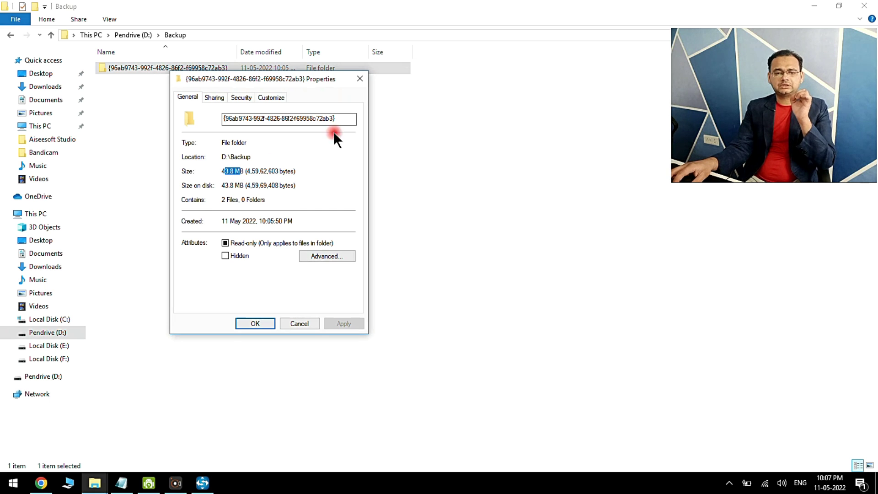
click(358, 84)
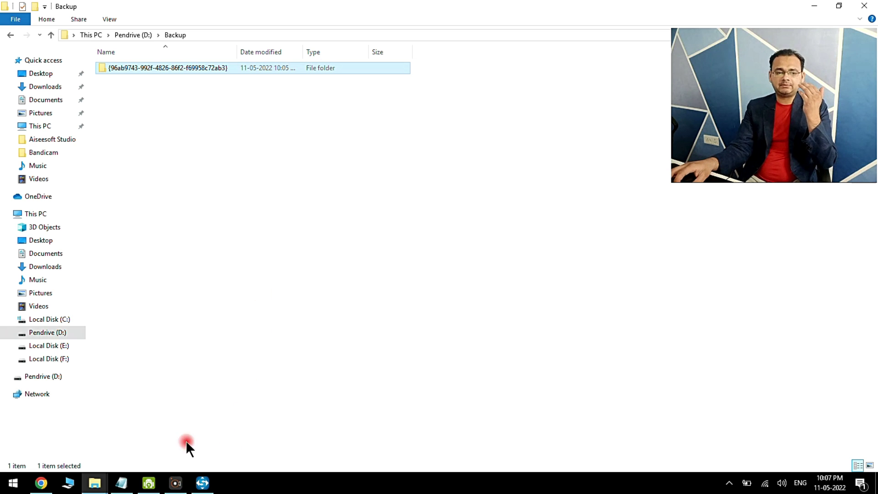
Delete the My Files folder from Local Disk (E:).
click(69, 346)
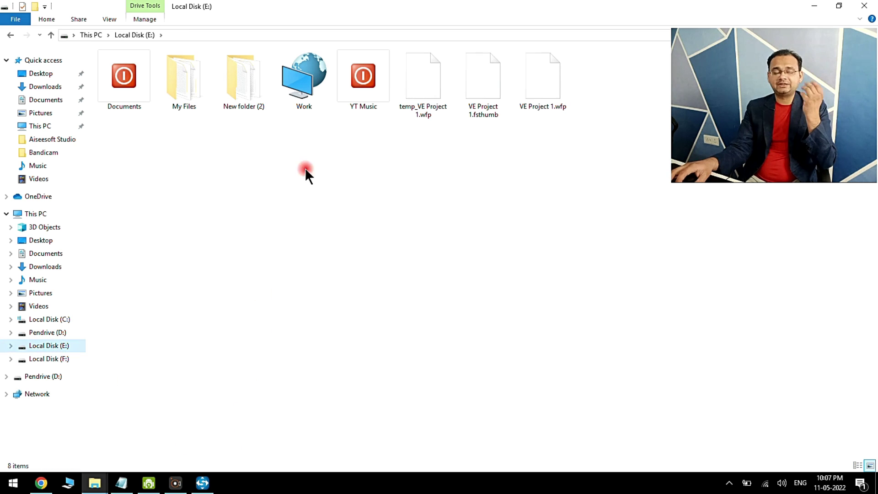
right_click(191, 86)
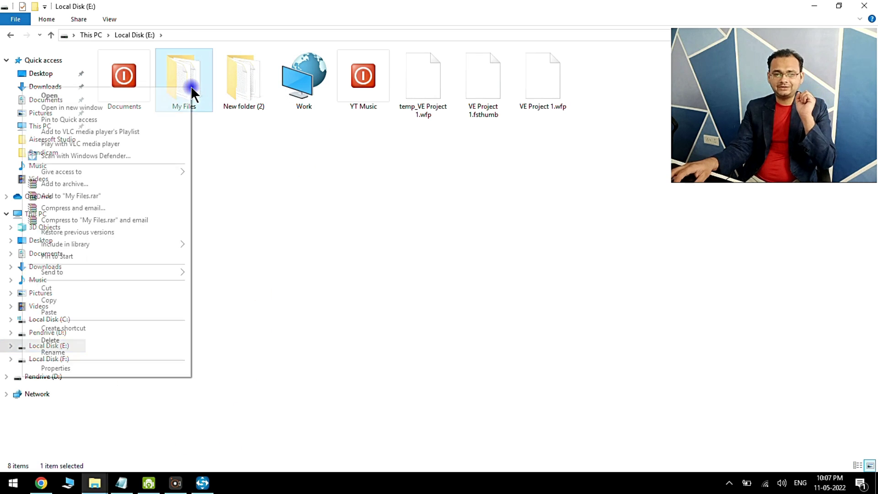
click(138, 344)
click(472, 277)
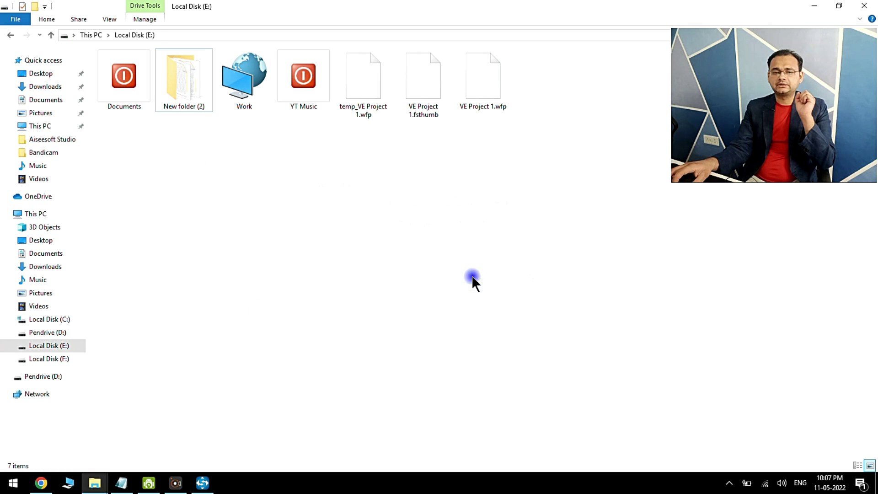
click(202, 481)
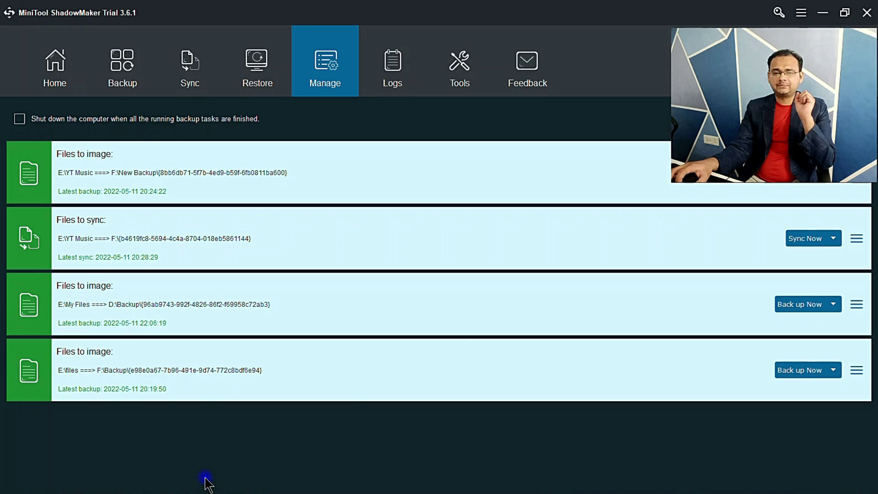
click(268, 77)
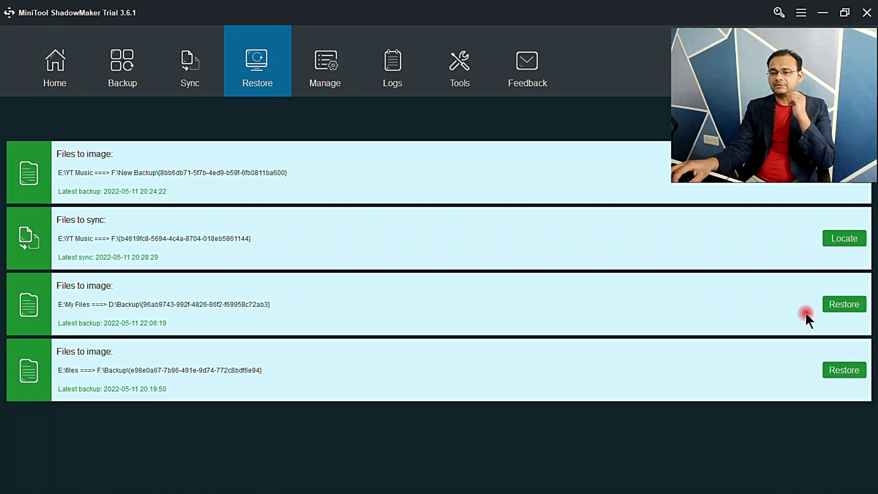
click(840, 306)
click(321, 132)
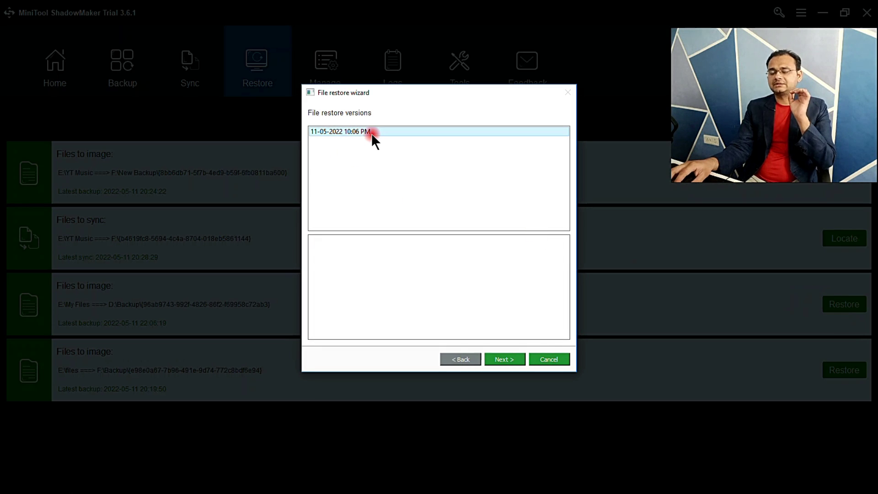
click(515, 366)
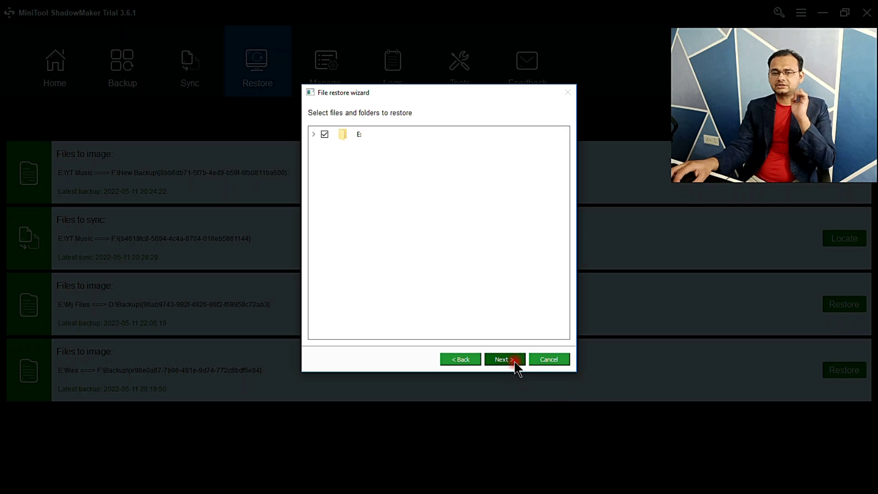
Expand E: and My Files to review the backed-up contents, and continue with all files and folders selected for restoring.
click(364, 179)
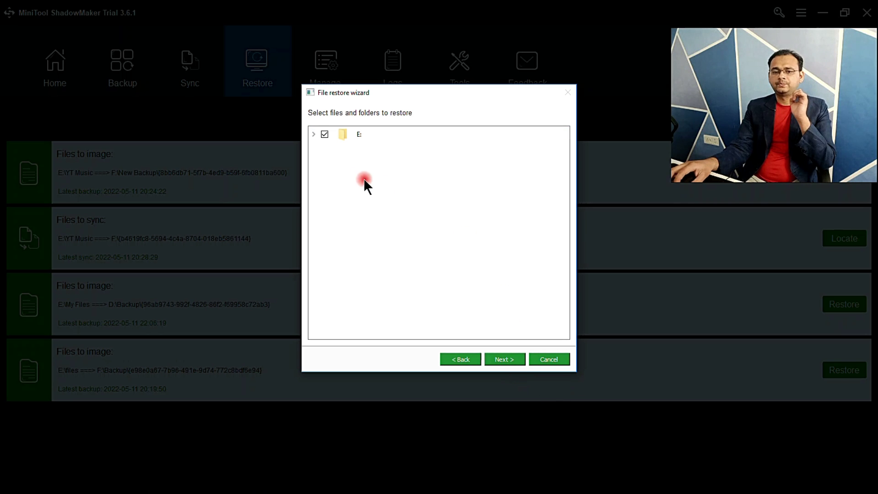
click(314, 134)
click(324, 151)
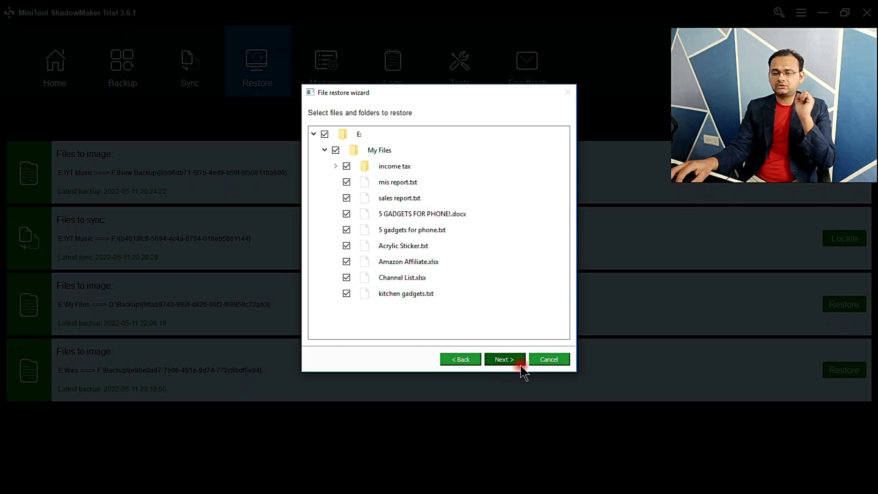
click(508, 361)
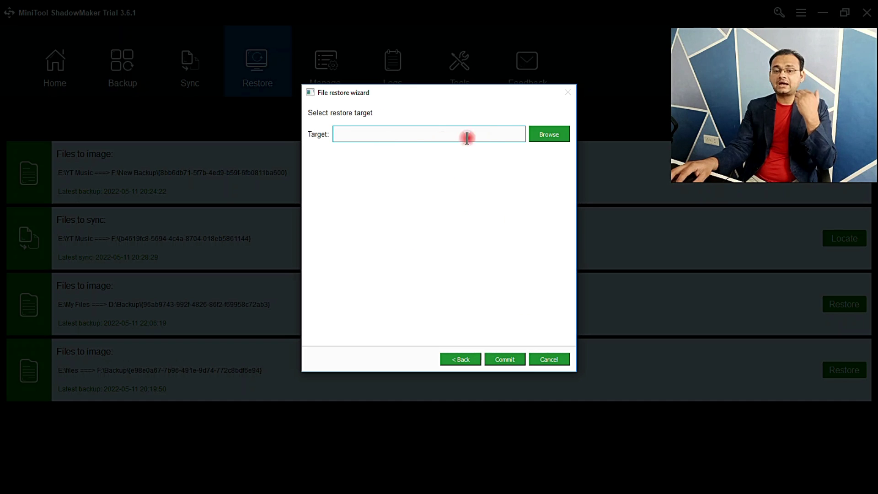
Create a folder named Recovery on Local Disk (E:) and set it as the restore target.
click(536, 137)
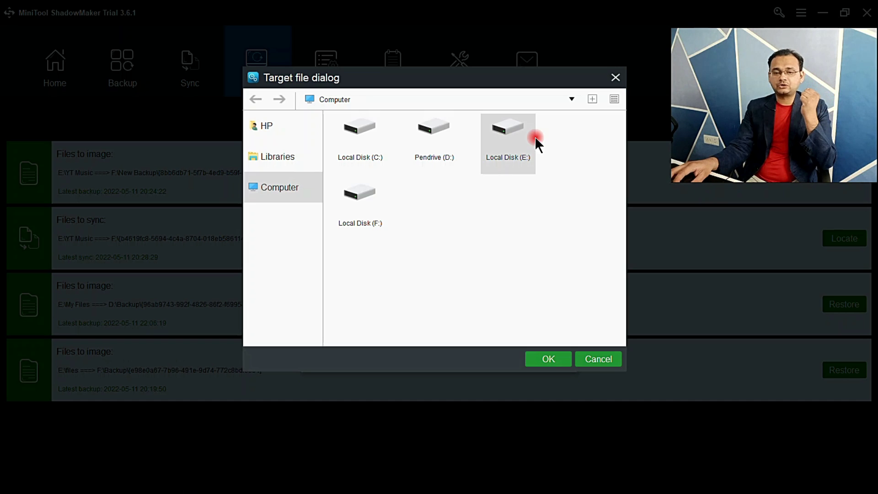
double_click(523, 146)
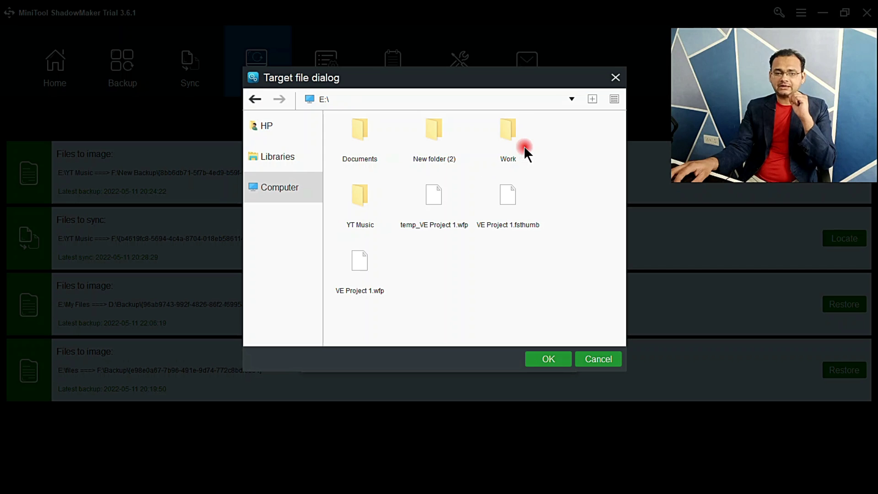
right_click(569, 158)
click(576, 167)
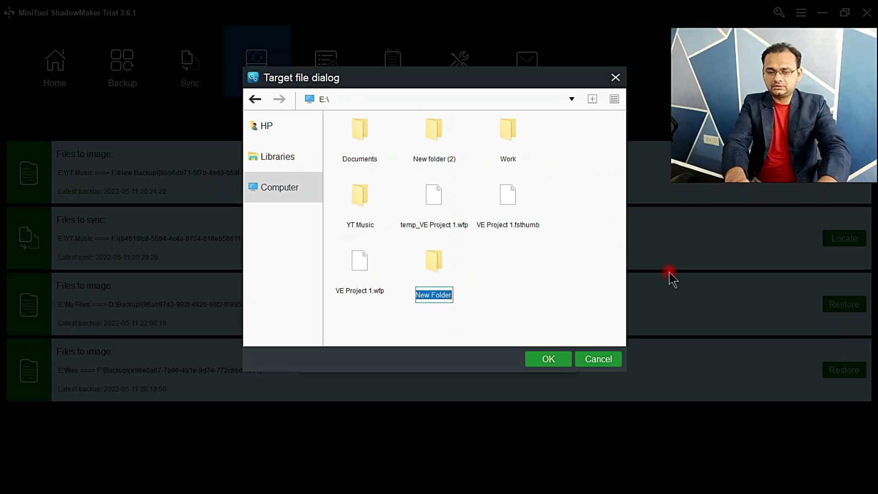
text(Recovery)
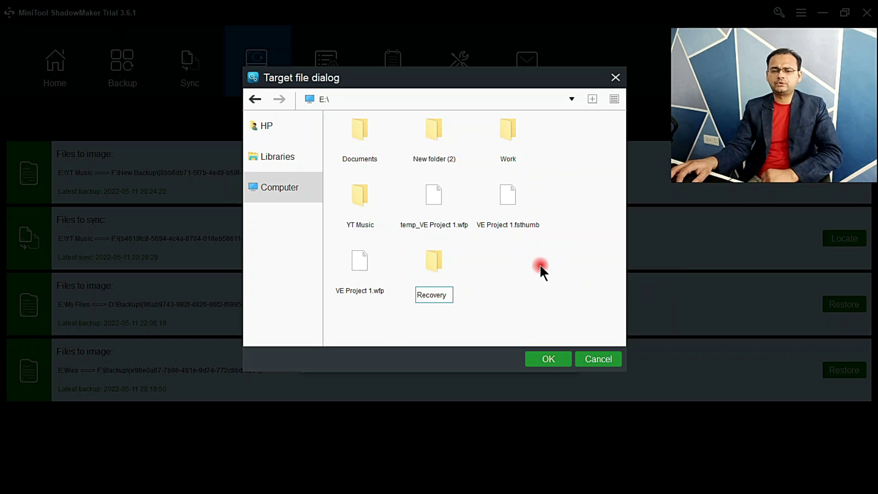
click(449, 262)
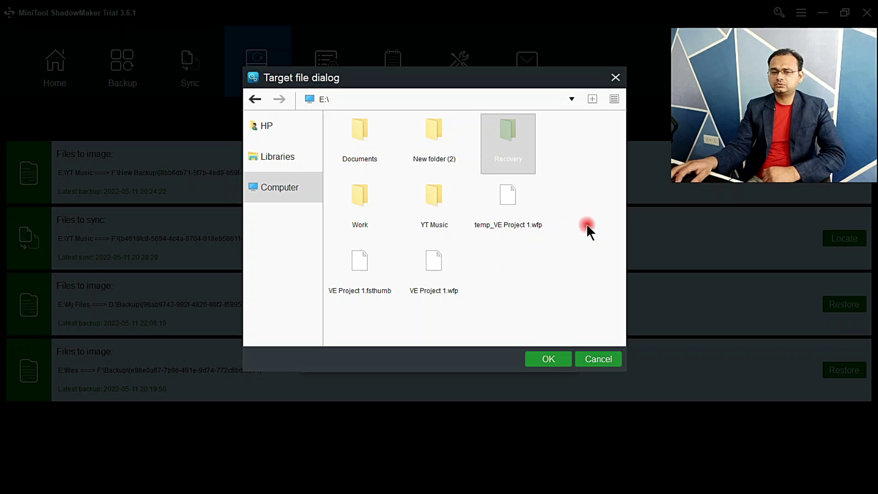
click(552, 359)
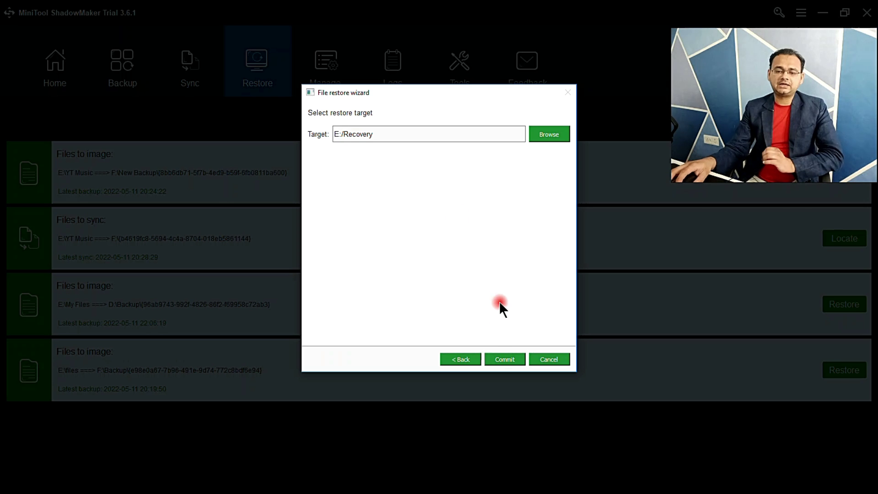
Run the restore to E:/Recovery, finish the wizard once it completes, and minimize the window.
click(503, 361)
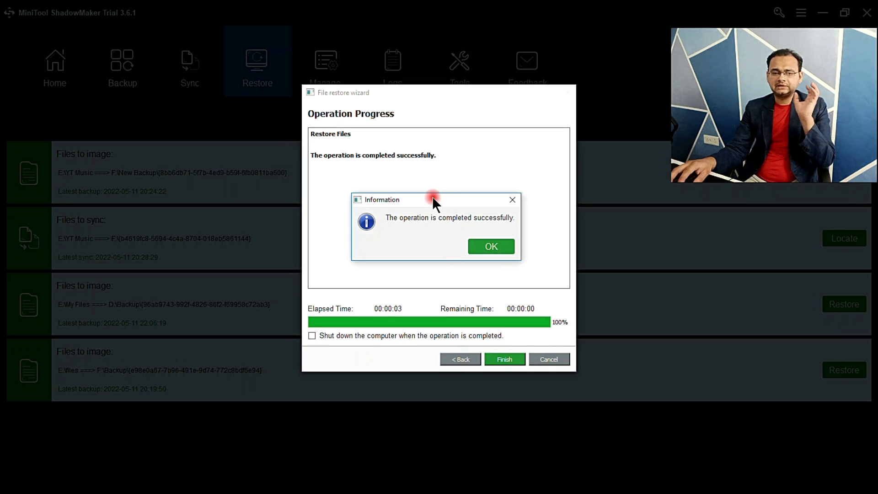
click(492, 246)
click(506, 360)
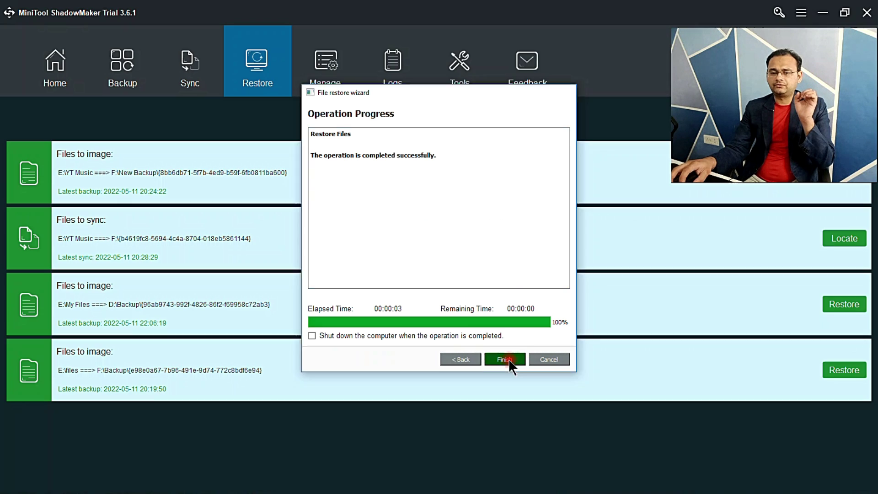
click(823, 12)
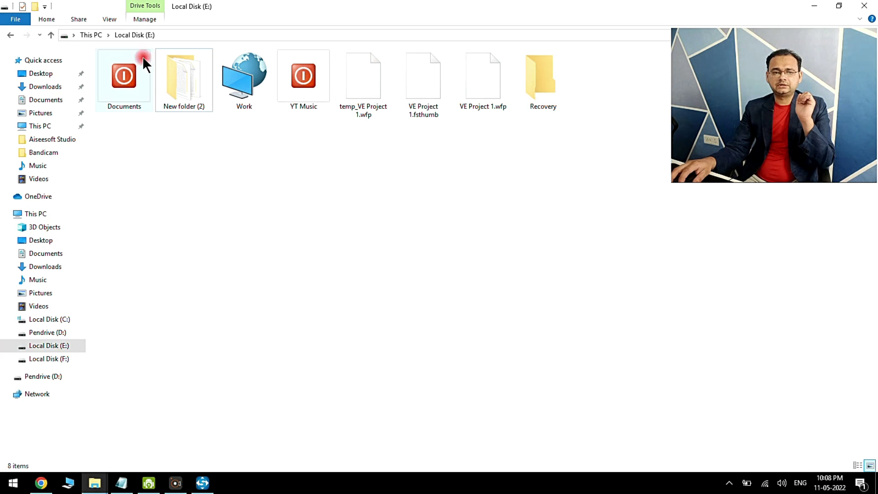
Open the My Files folder inside E:\Recovery and examine the restored files.
double_click(538, 79)
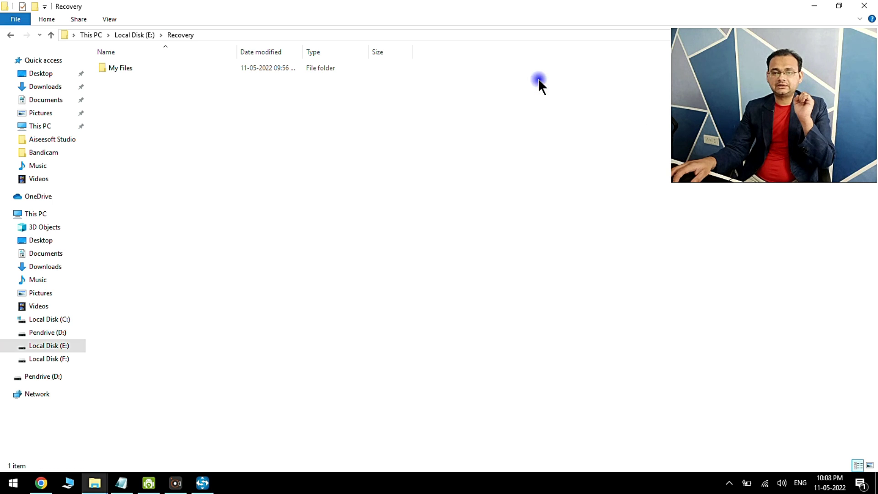
double_click(125, 70)
drag(136, 242, 124, 56)
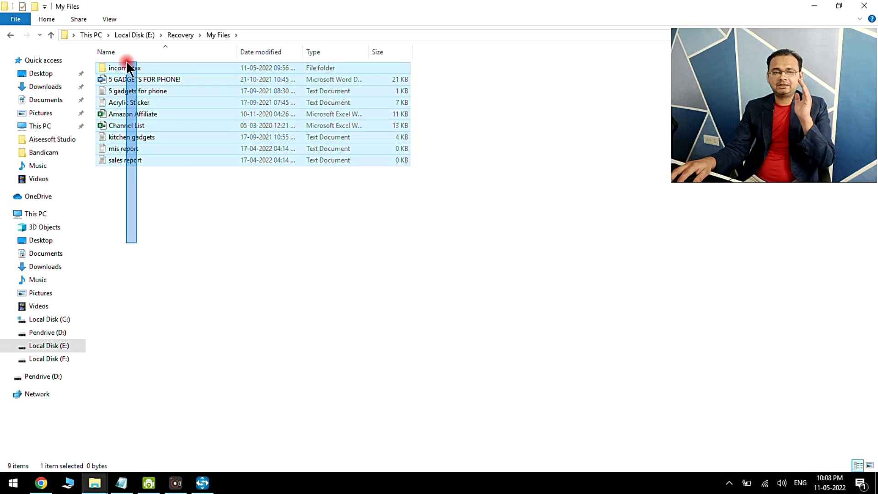
click(189, 223)
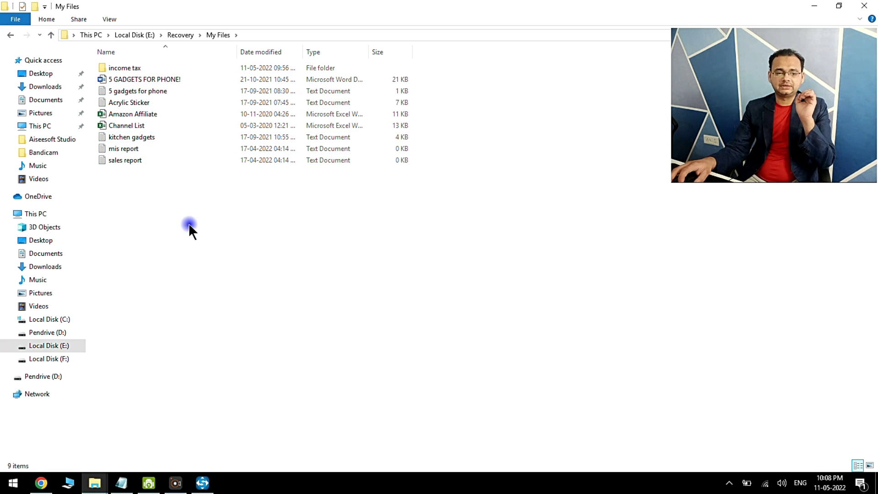
Switch to MiniTool ShadowMaker and choose the My Files folder on Local Disk (E:) as the sync source.
click(207, 473)
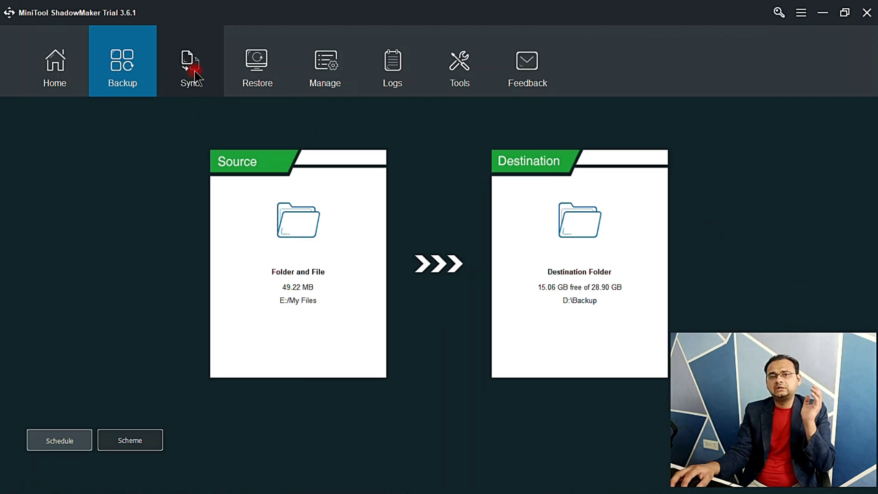
click(195, 72)
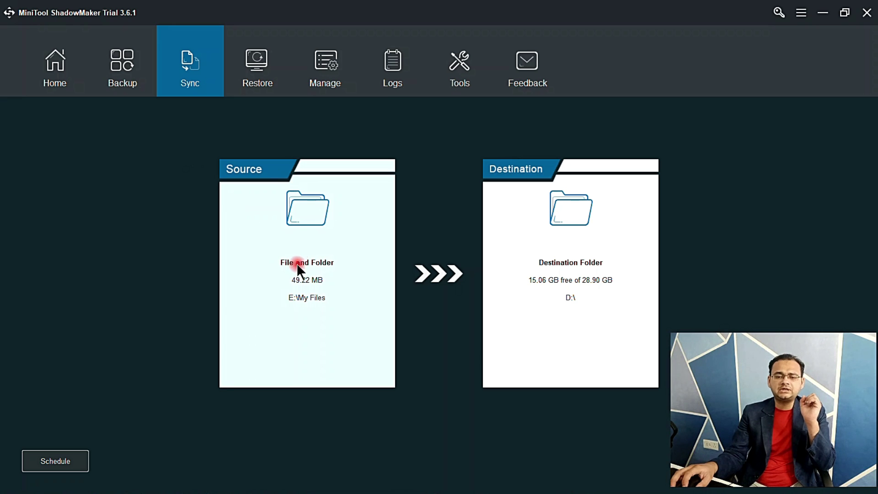
click(315, 220)
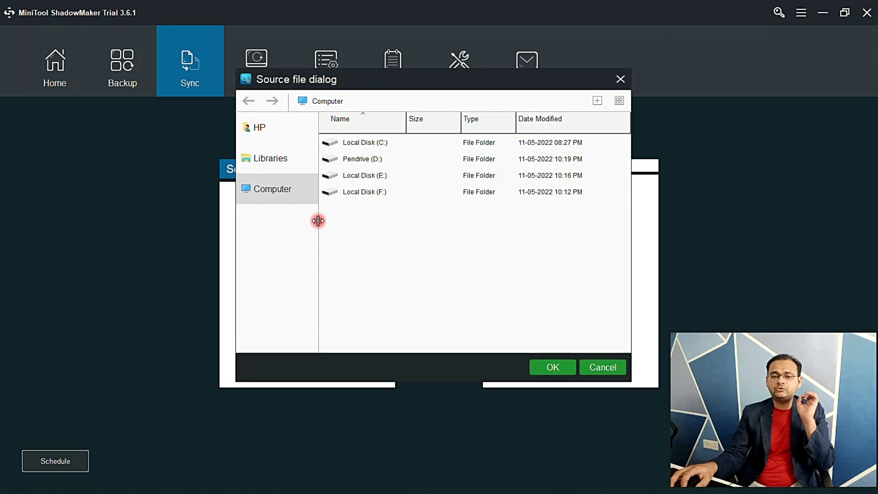
double_click(380, 174)
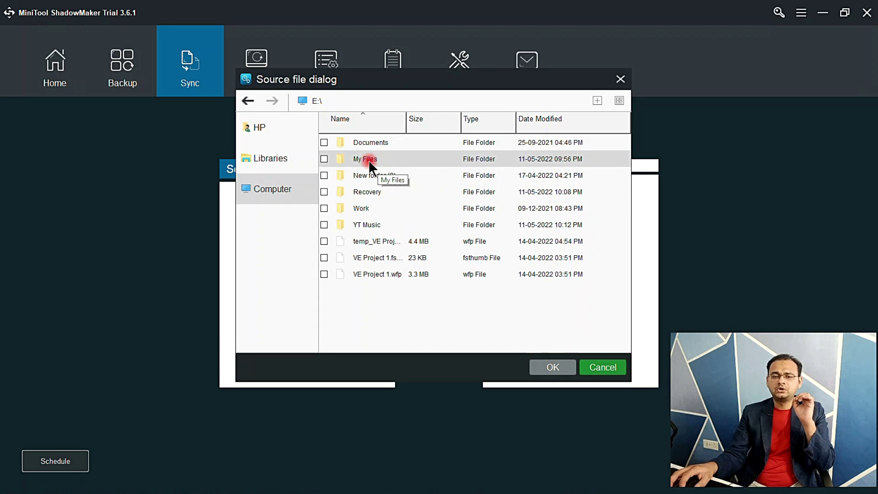
click(327, 158)
click(325, 158)
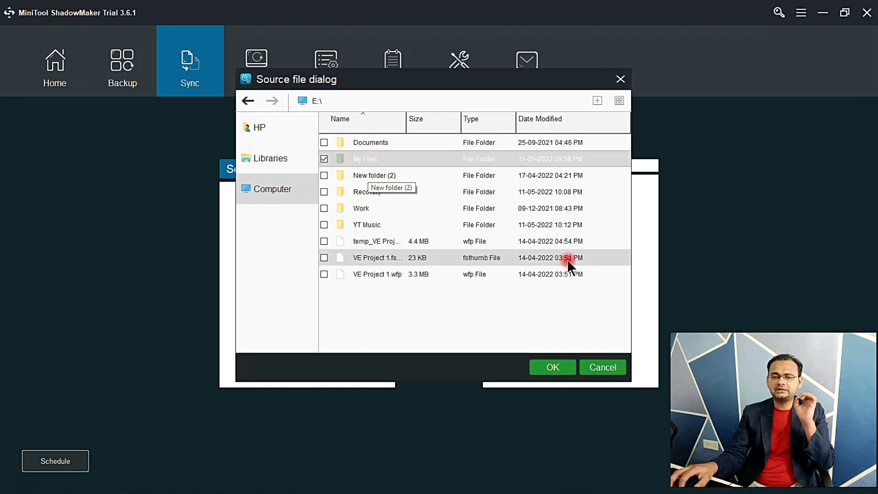
click(556, 367)
Start choosing the sync destination and create a folder named Important Files on Pendrive (D:).
click(566, 260)
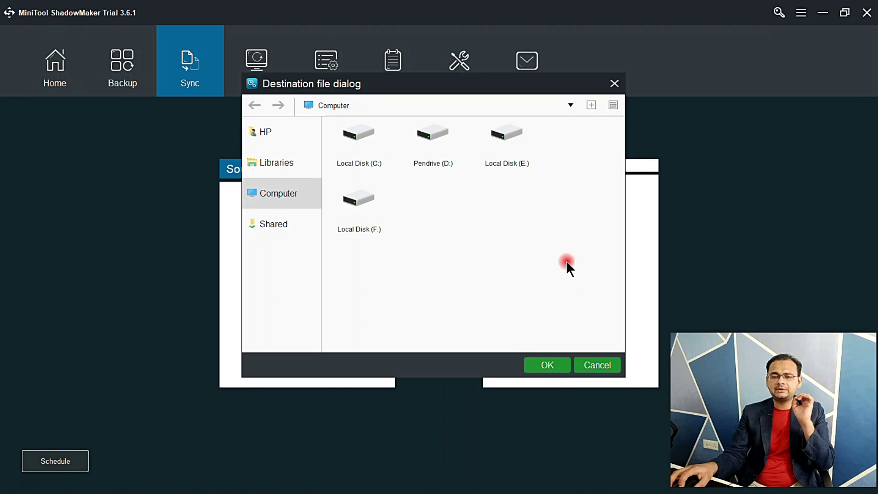
click(438, 164)
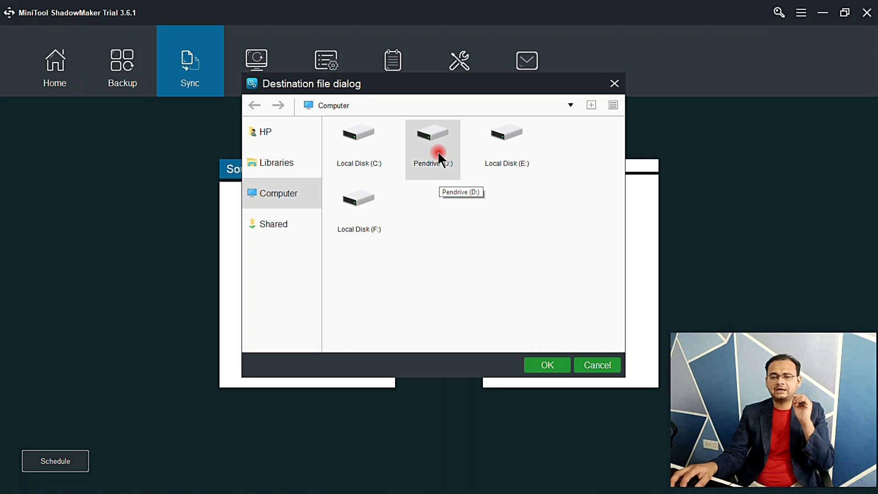
double_click(438, 152)
right_click(384, 198)
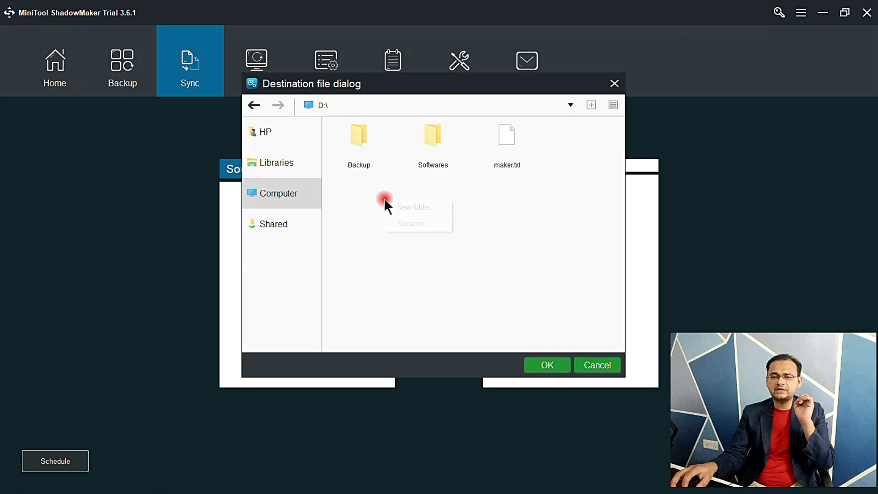
click(404, 207)
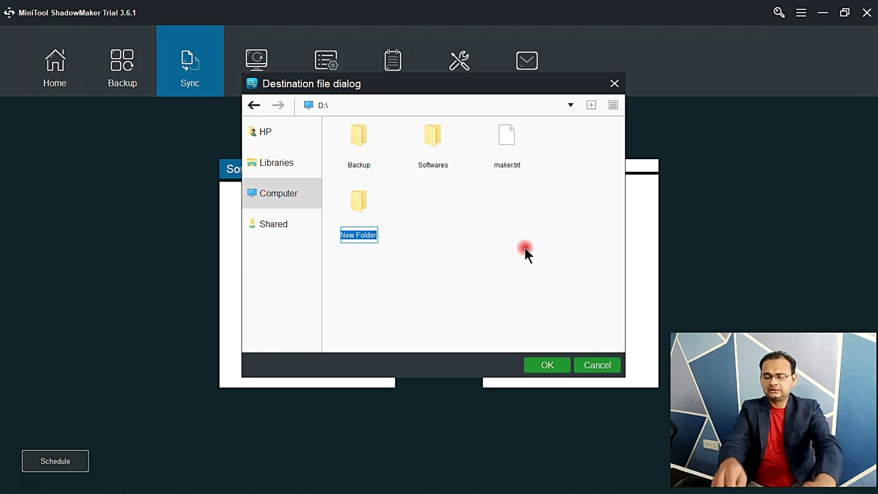
text(Important )
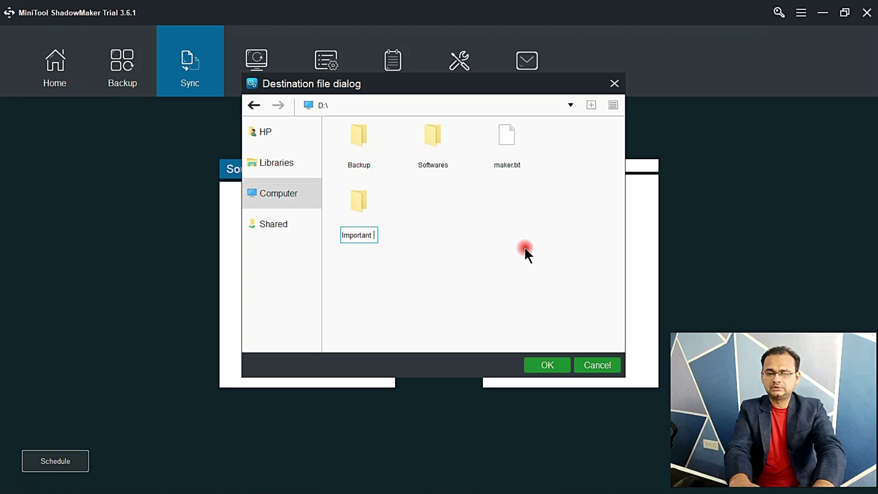
text(Files)
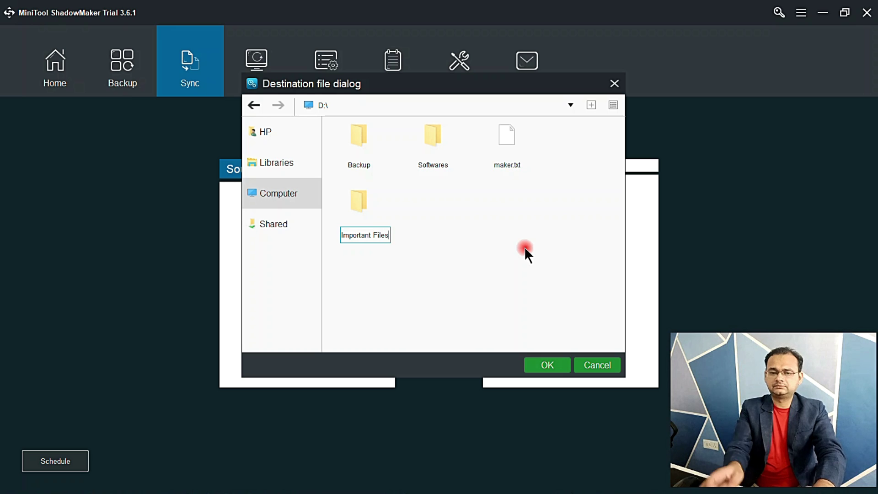
key(Return)
Set the Important Files folder on Pendrive (D:) as the sync destination.
click(458, 157)
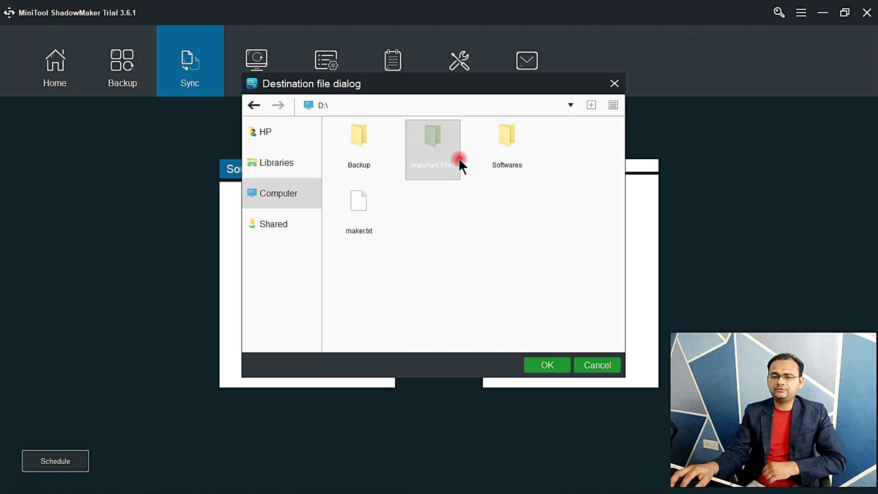
double_click(430, 158)
click(551, 364)
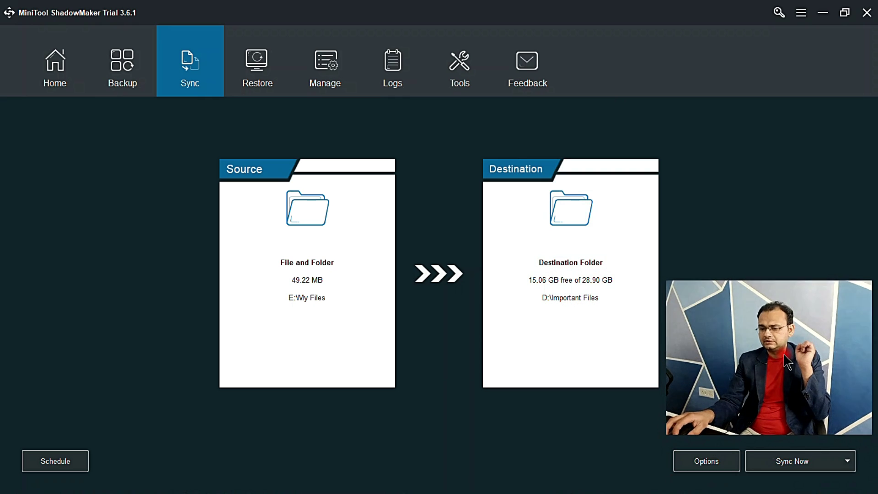
Switch on the sync schedule to examine its timing options, and cancel the schedule settings.
click(77, 462)
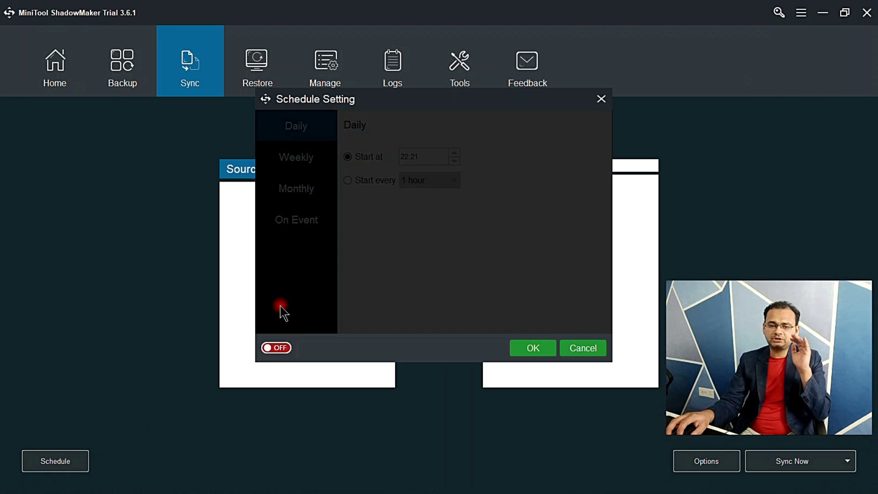
click(277, 348)
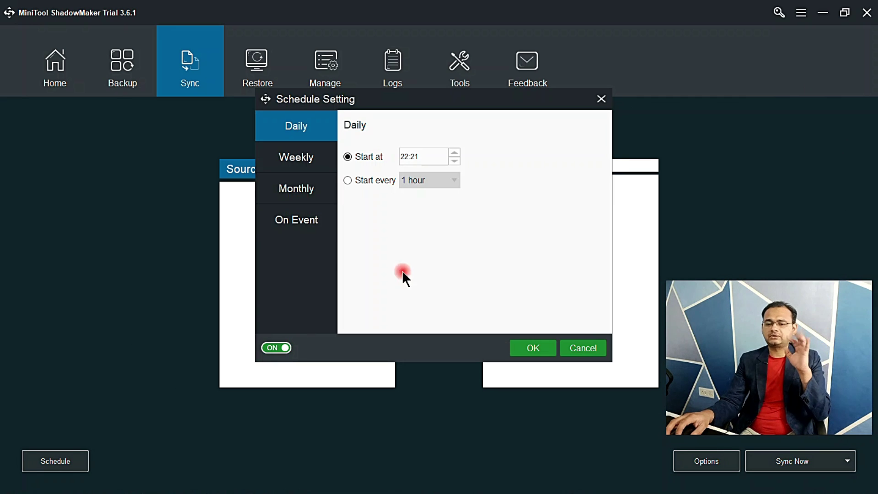
click(604, 349)
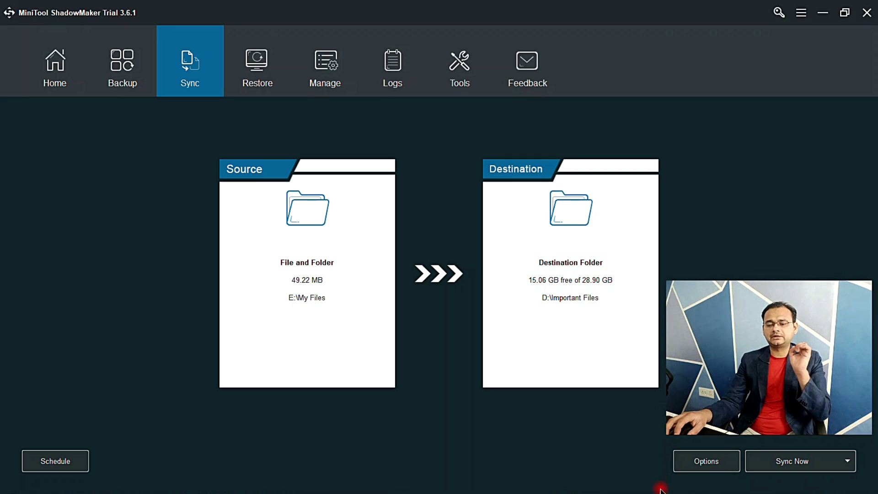
Run the sync from E:\My Files to D:\Important Files, dismiss the completion notice, and minimize the window.
click(803, 462)
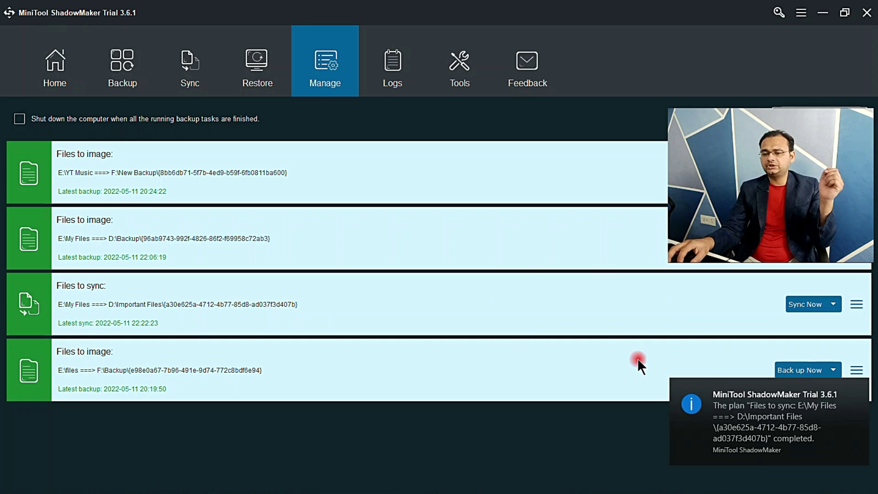
click(861, 390)
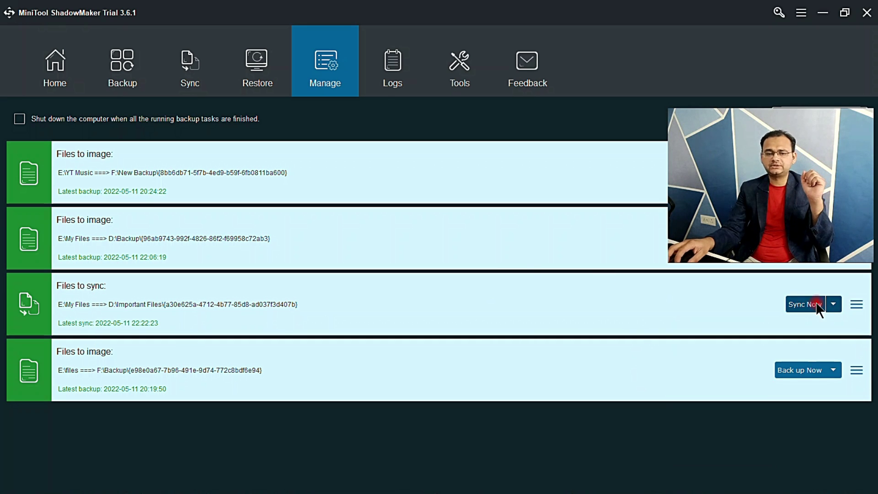
click(832, 13)
Open the synced My Files folder inside Important Files on Pendrive (D:) in File Explorer and examine its contents.
click(283, 196)
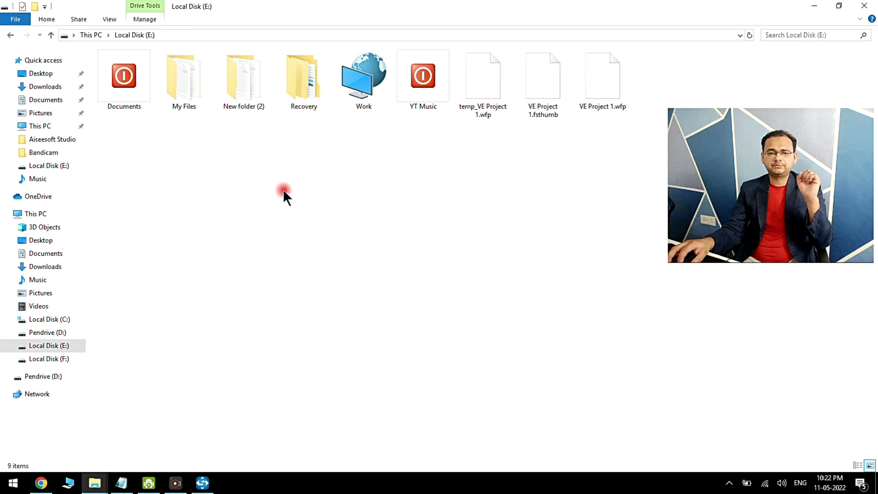
click(41, 336)
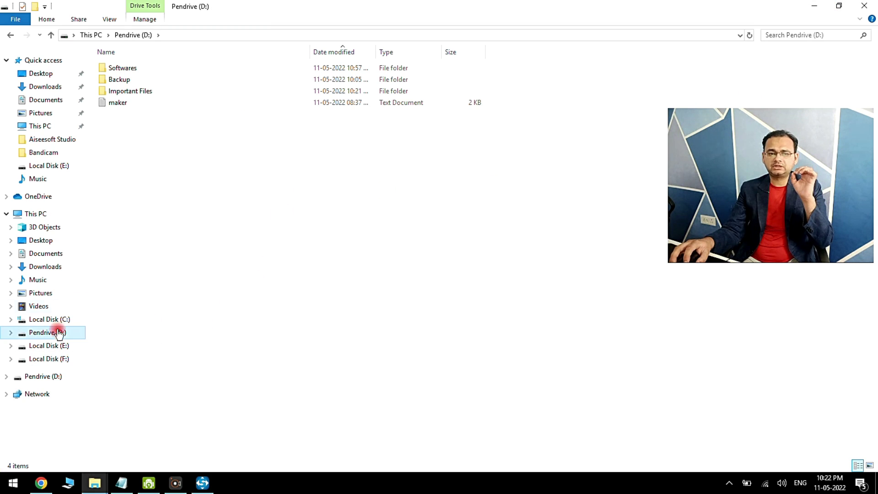
double_click(146, 91)
double_click(151, 68)
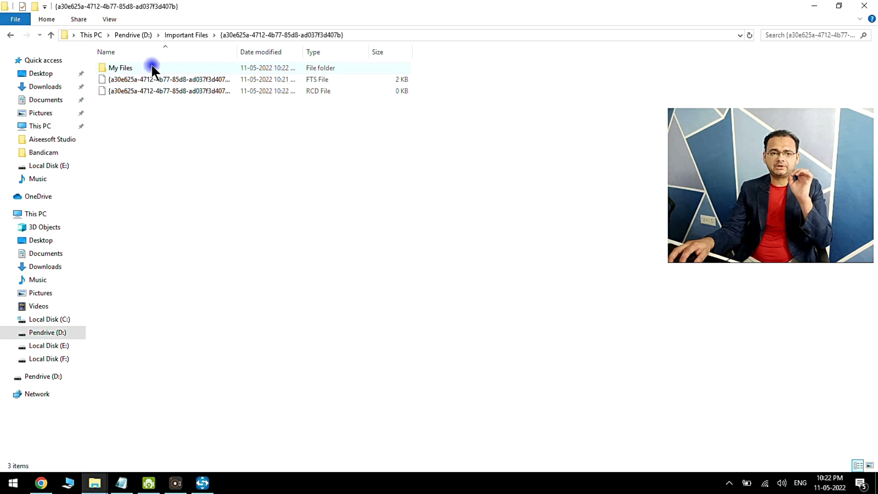
drag(168, 134, 188, 83)
drag(237, 52, 333, 52)
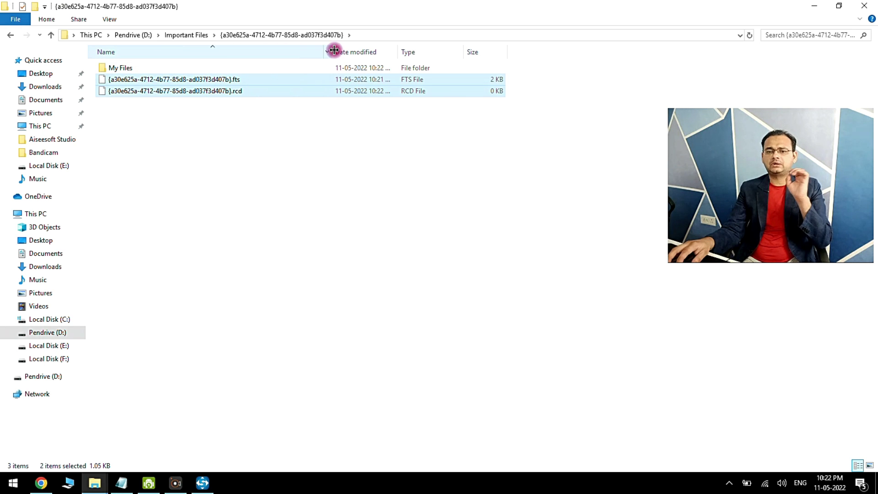
double_click(126, 67)
drag(195, 254, 144, 60)
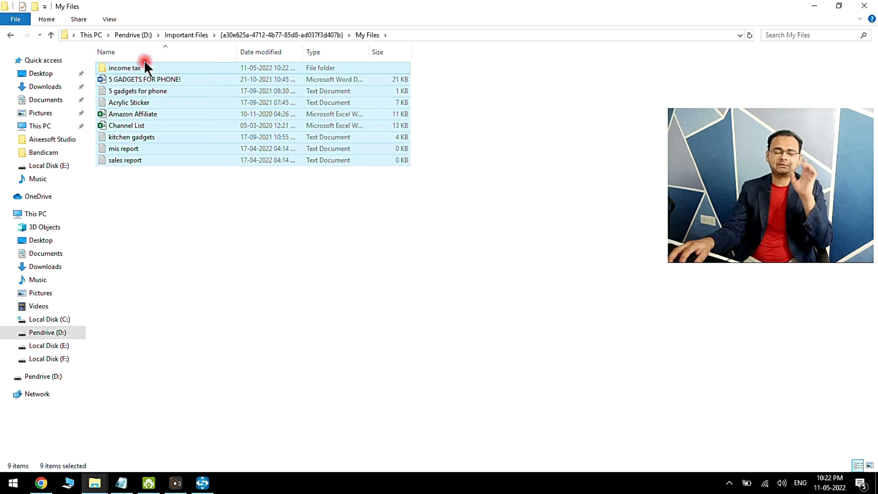
click(176, 258)
Delete Amazon Affiliate, Channel List, kitchen gadgets, mis report and sales report from My Files on Local Disk (E:).
click(66, 349)
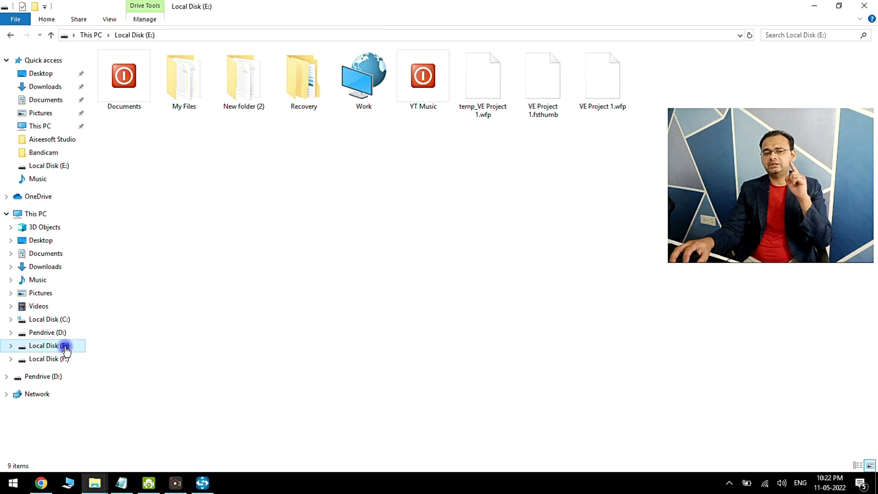
double_click(205, 84)
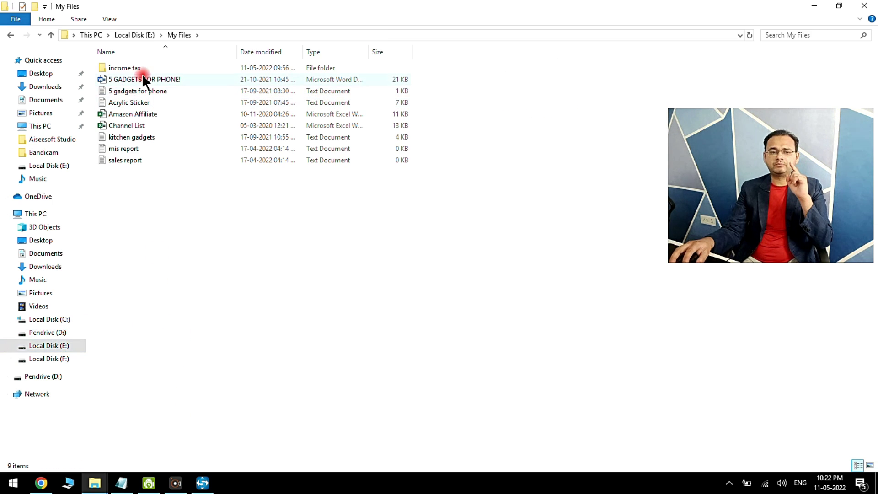
drag(146, 188, 132, 109)
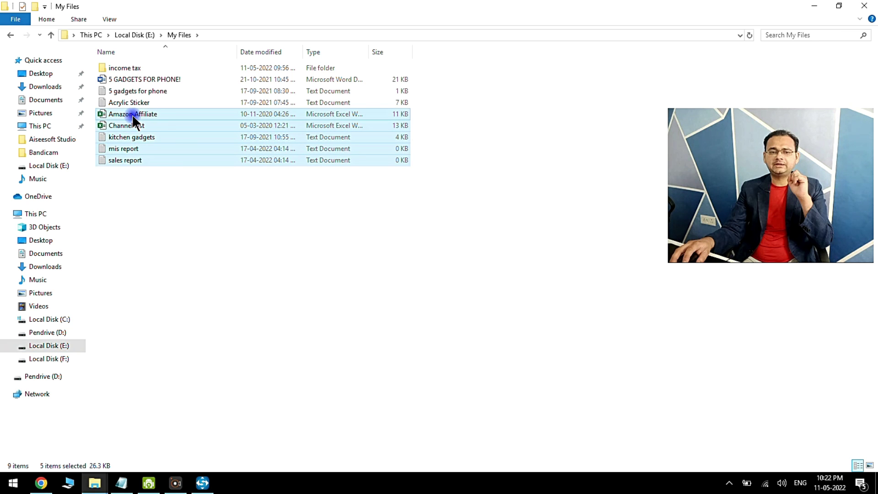
right_click(168, 116)
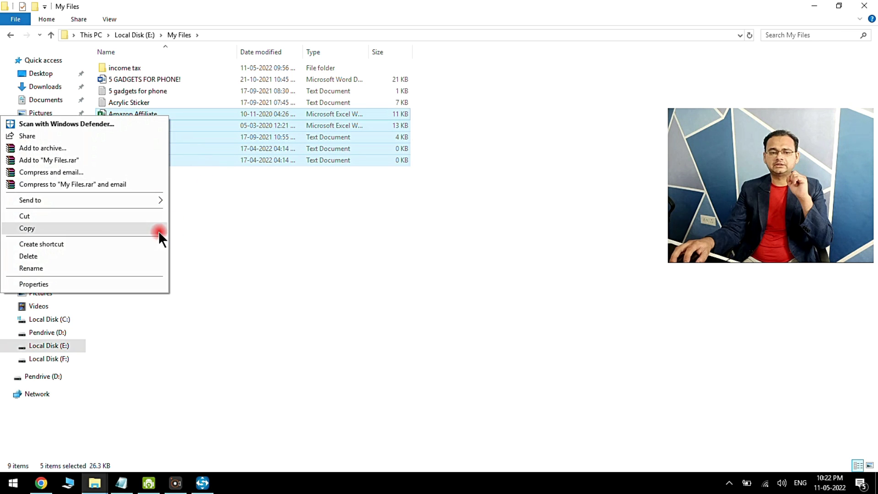
click(147, 256)
click(488, 250)
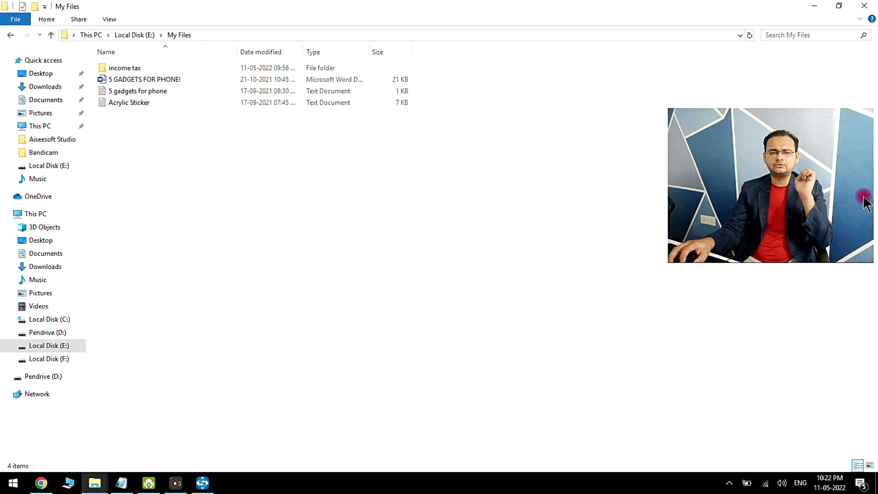
Check the synced My Files copy on Pendrive (D:) after the source deletion, and return to the drive's root.
click(63, 333)
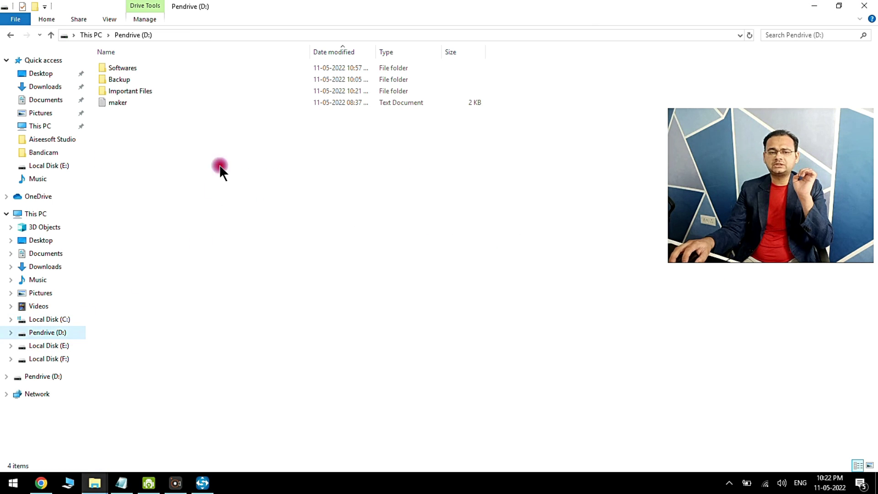
double_click(145, 87)
double_click(141, 67)
click(135, 67)
double_click(134, 67)
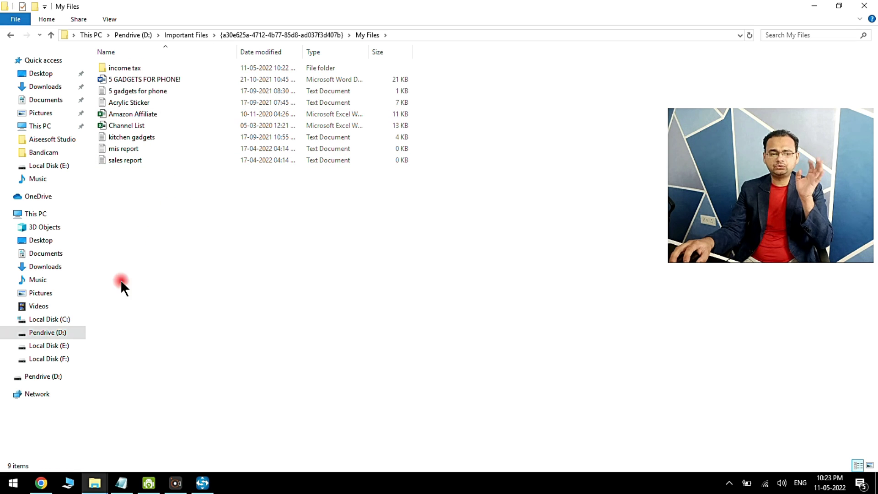
click(66, 337)
Switch to MiniTool ShadowMaker, rerun the sync of E:\My Files to D:\Important Files, and dismiss the completion notice.
click(202, 483)
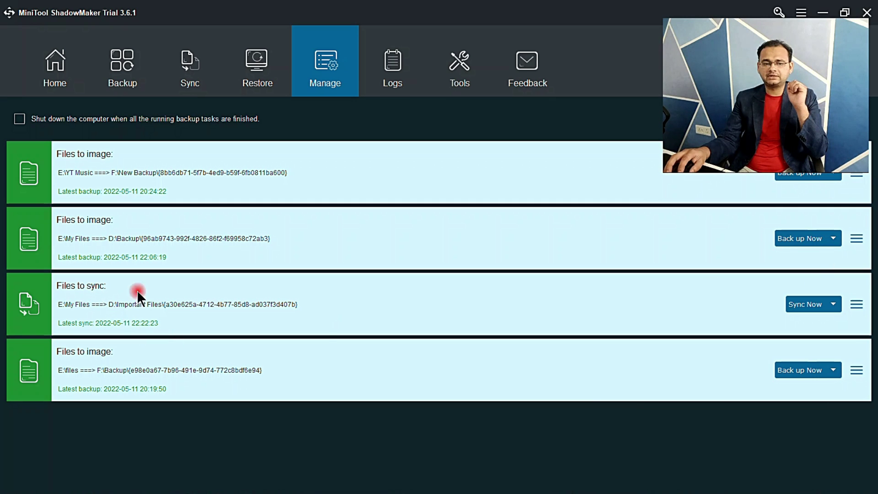
click(834, 304)
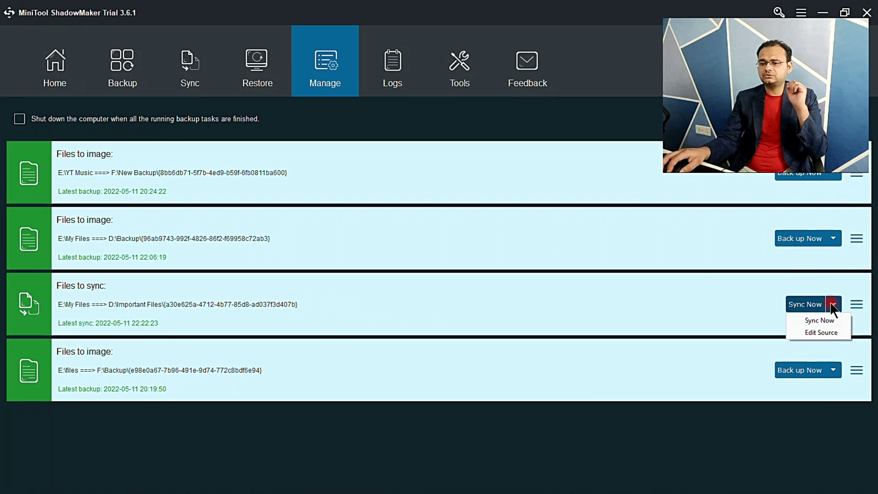
click(830, 317)
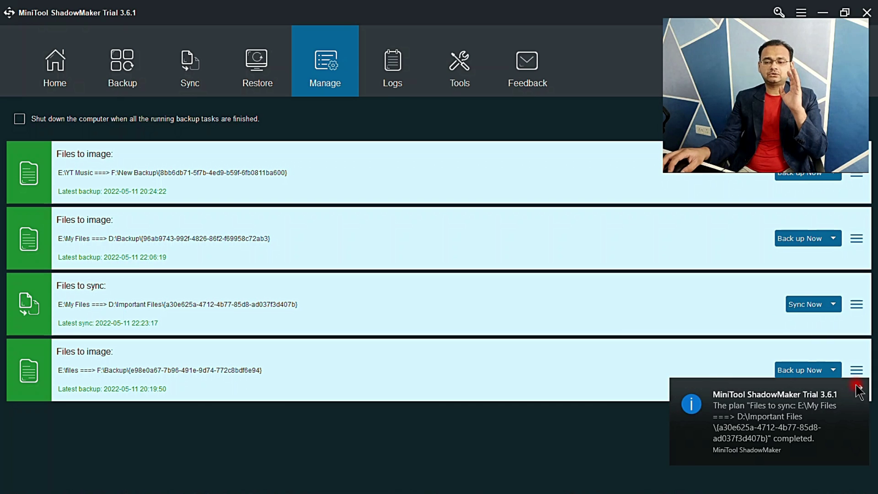
click(859, 389)
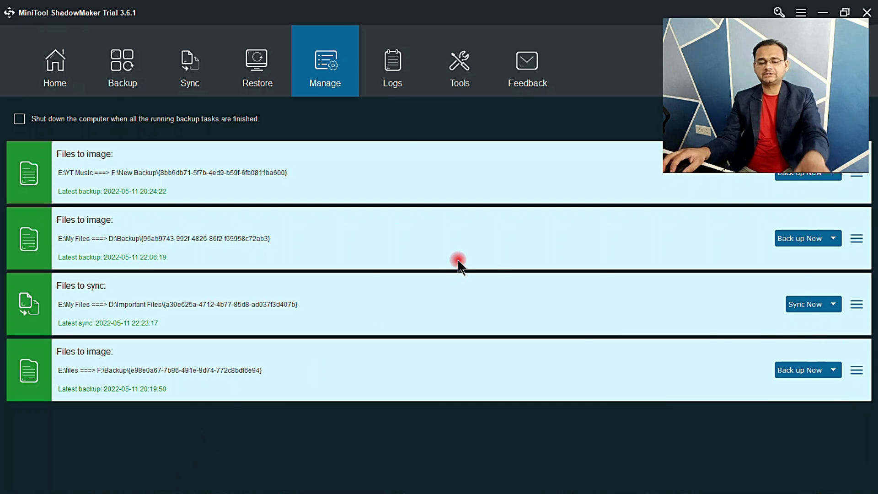
Switch to File Explorer and examine the My Files copy inside D:\Important Files after the second sync.
key(super+Tab)
key(Right)
key(Return)
click(317, 260)
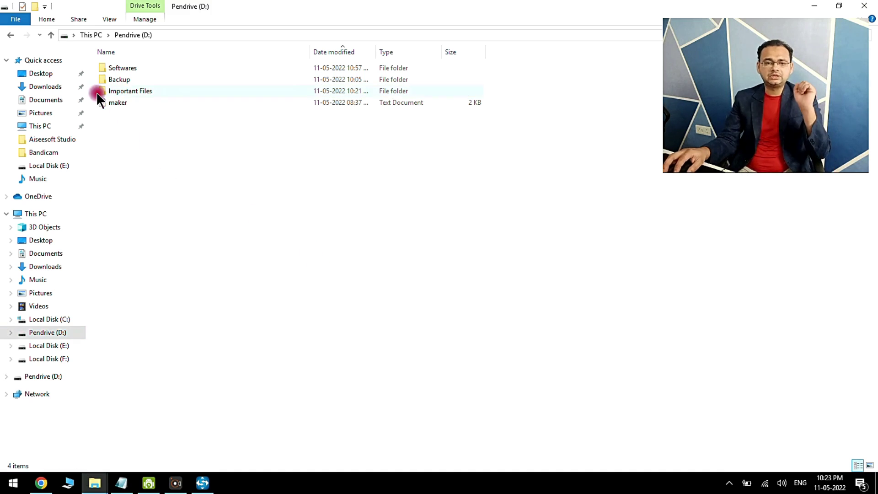
click(135, 89)
double_click(135, 88)
double_click(134, 68)
double_click(128, 70)
drag(298, 262, 152, 124)
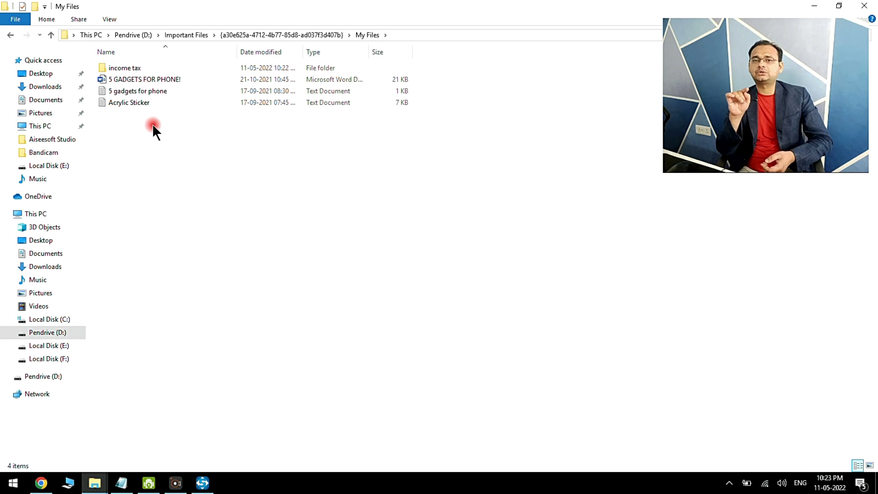
Switch to MiniTool ShadowMaker and look through the Backup, Sync, Restore and Manage pages.
click(200, 484)
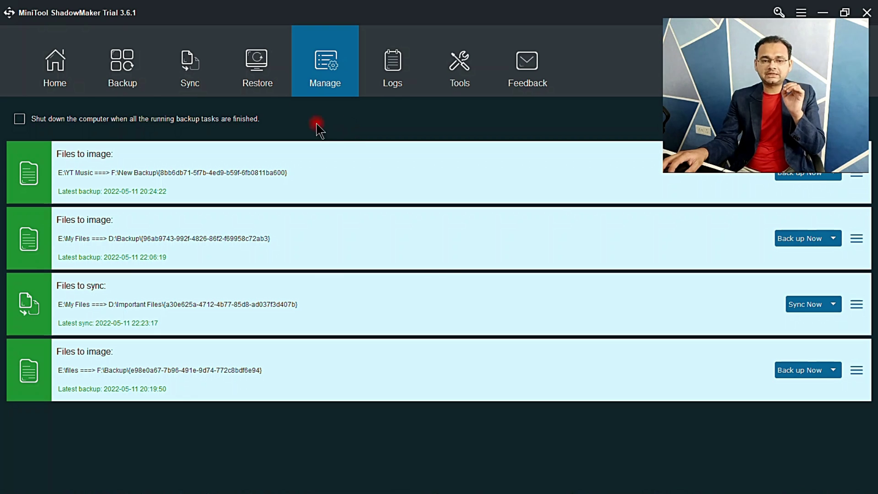
click(129, 85)
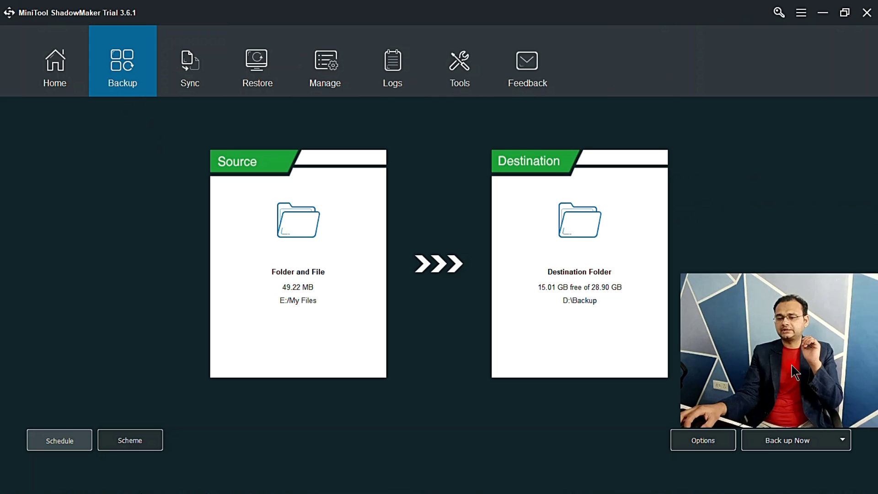
click(197, 81)
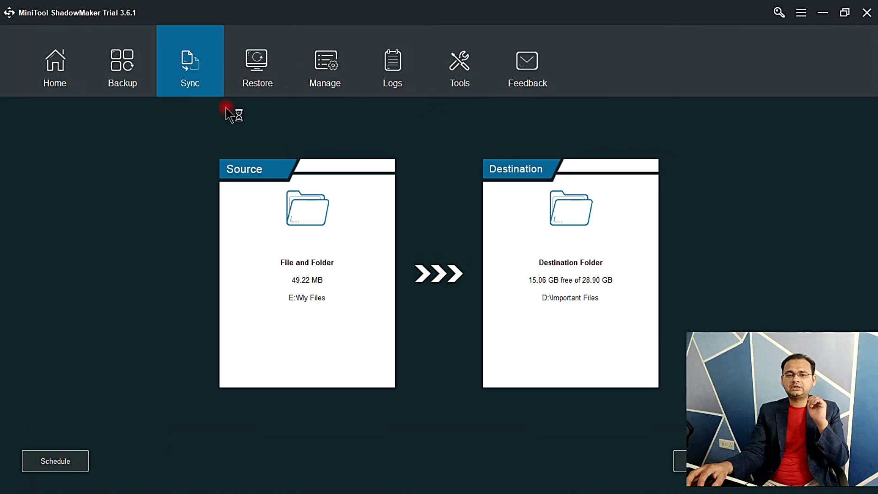
click(259, 73)
click(323, 88)
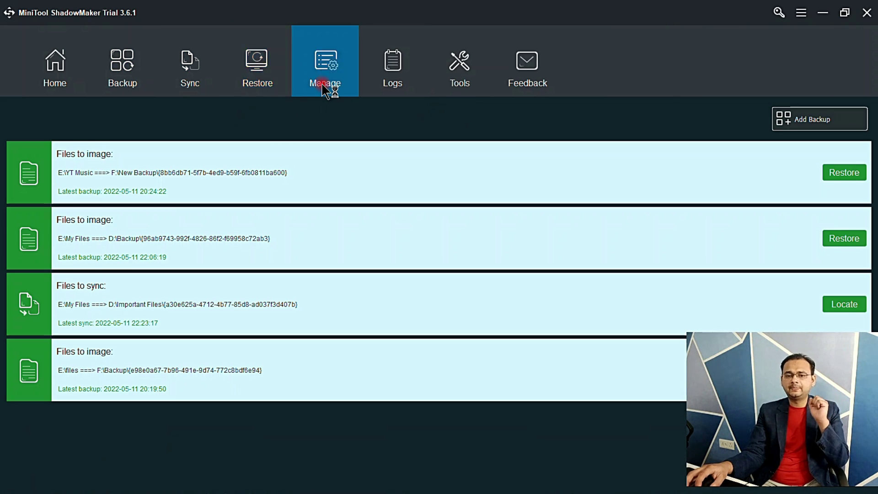
View the available actions for the E:\YT Music backup task, and examine the logged sync and backup task results.
click(855, 173)
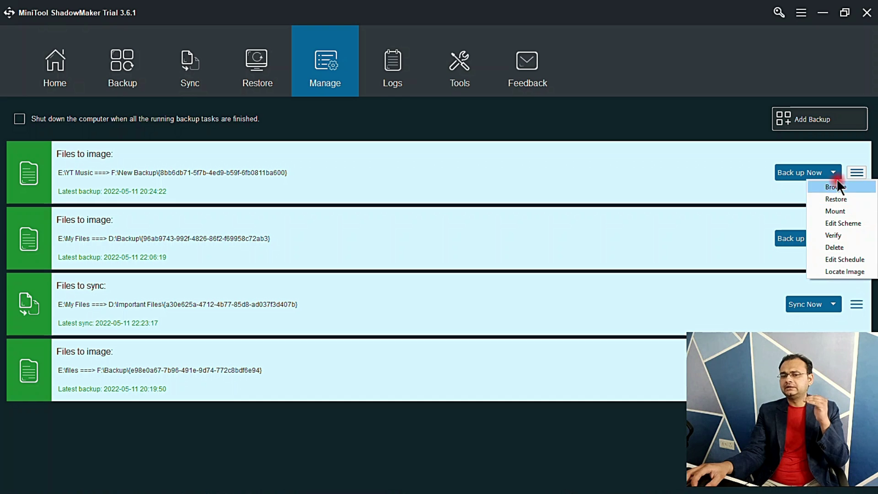
click(334, 65)
click(382, 54)
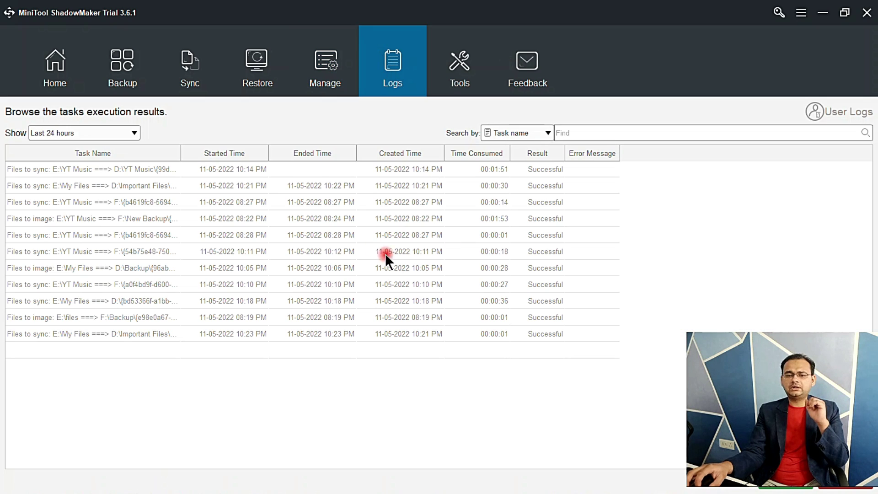
click(128, 176)
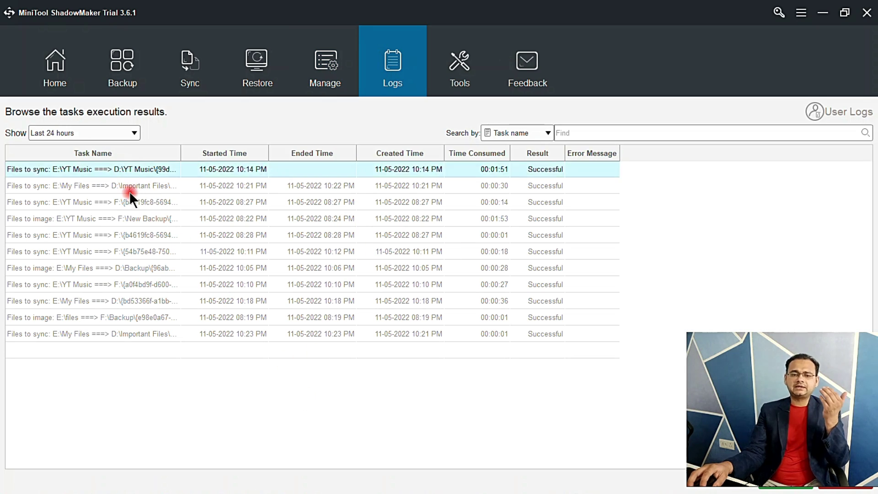
click(135, 218)
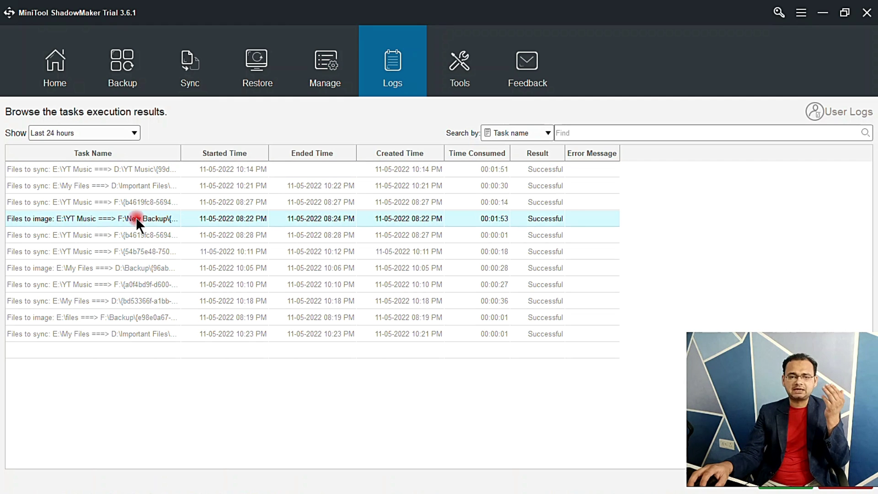
Start a disk clone with the 465.76 GB HGST HTS725050A7E630 disk as the source.
click(448, 83)
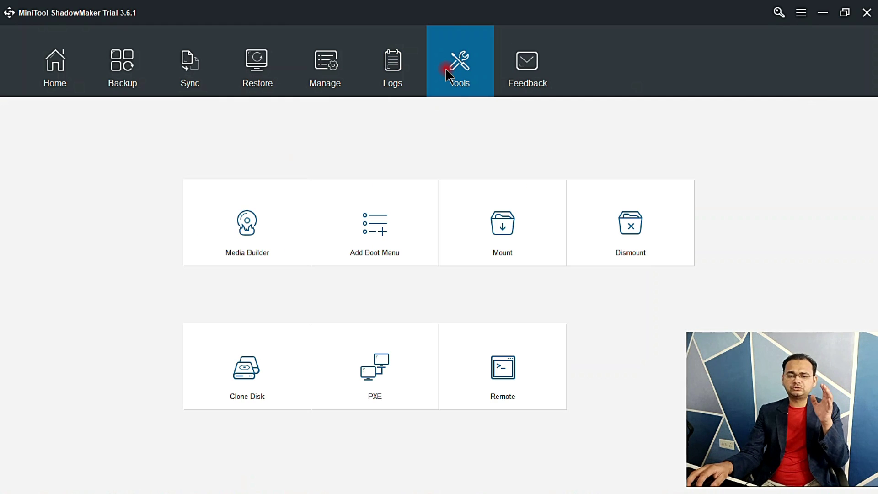
click(282, 373)
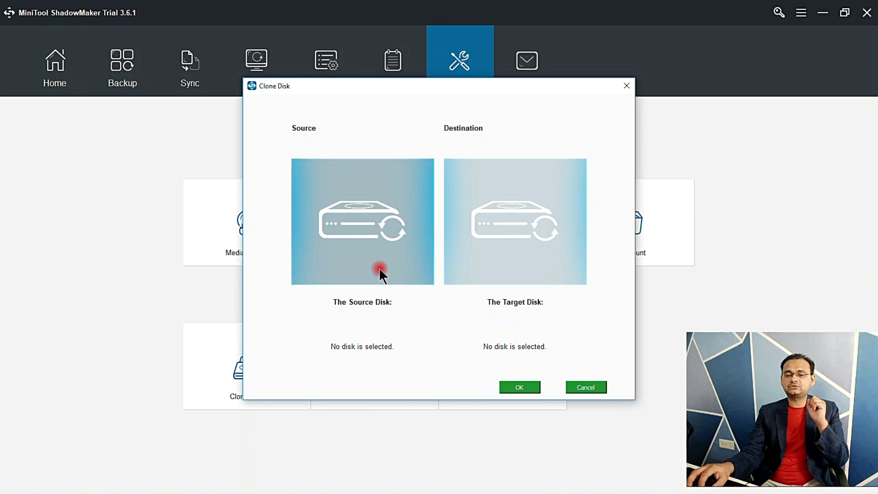
click(365, 223)
click(411, 191)
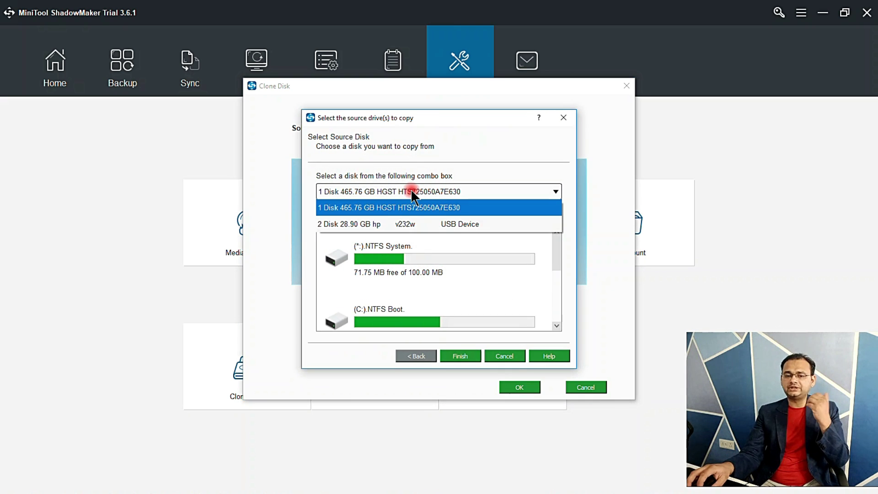
click(410, 208)
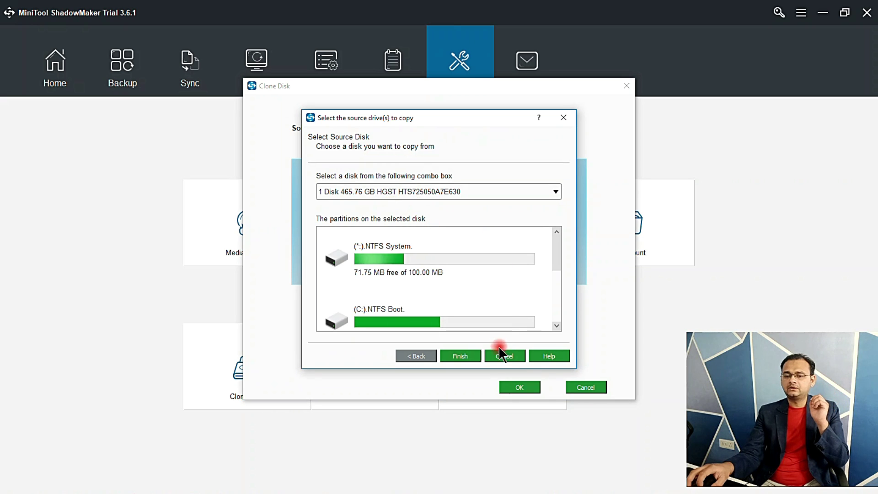
click(476, 357)
Choose the 28.90 GB hp v232w USB device as the clone's target disk, and cancel the clone without running it.
click(511, 271)
click(407, 192)
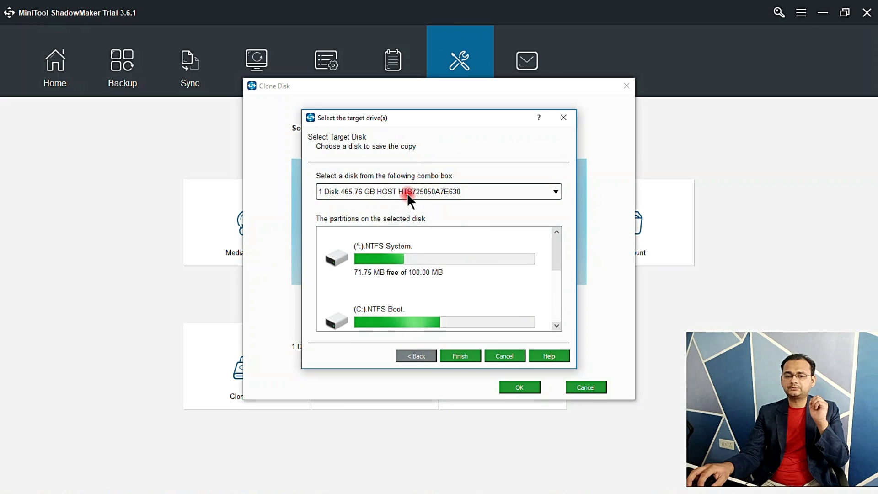
click(405, 223)
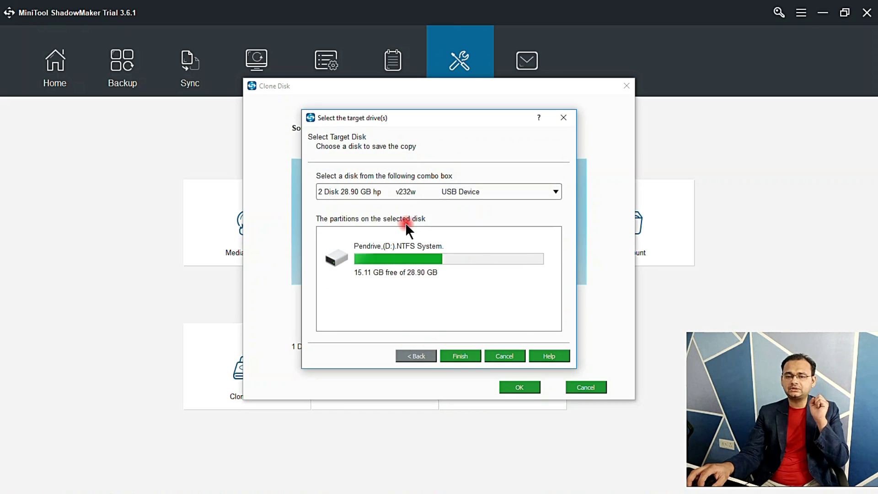
click(457, 357)
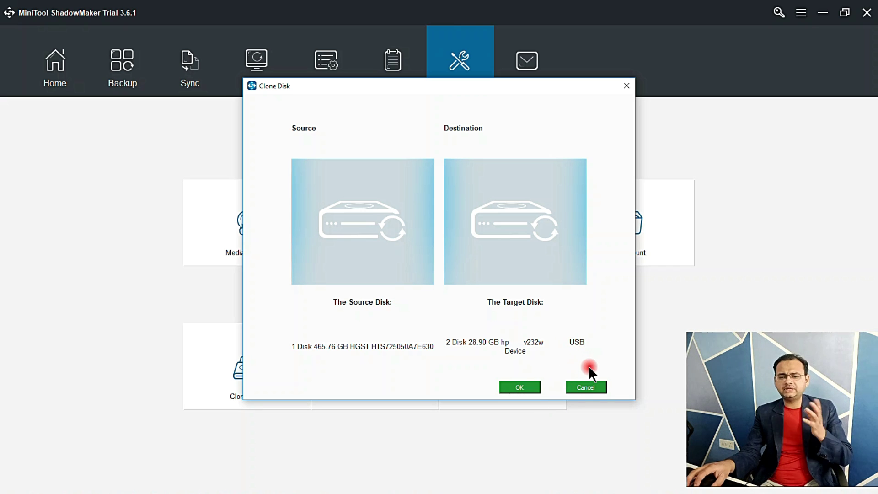
click(586, 385)
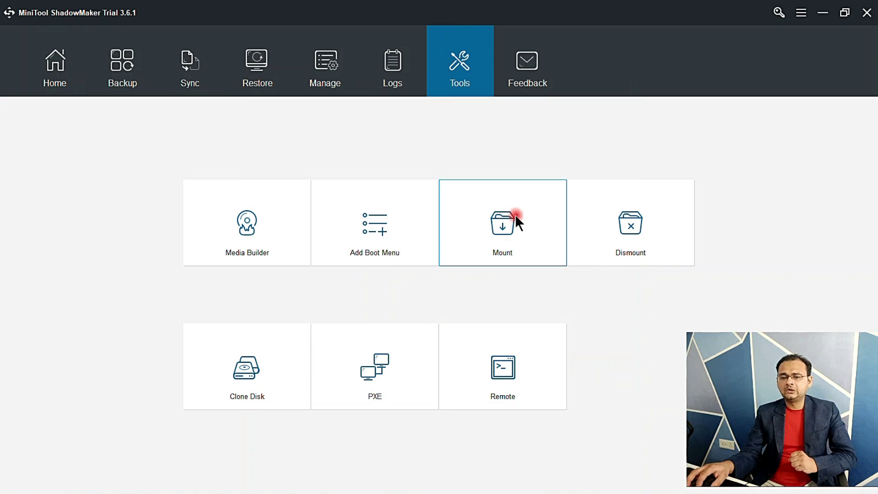
Look through the Feedback and Tools pages, and return to the Home page.
click(545, 83)
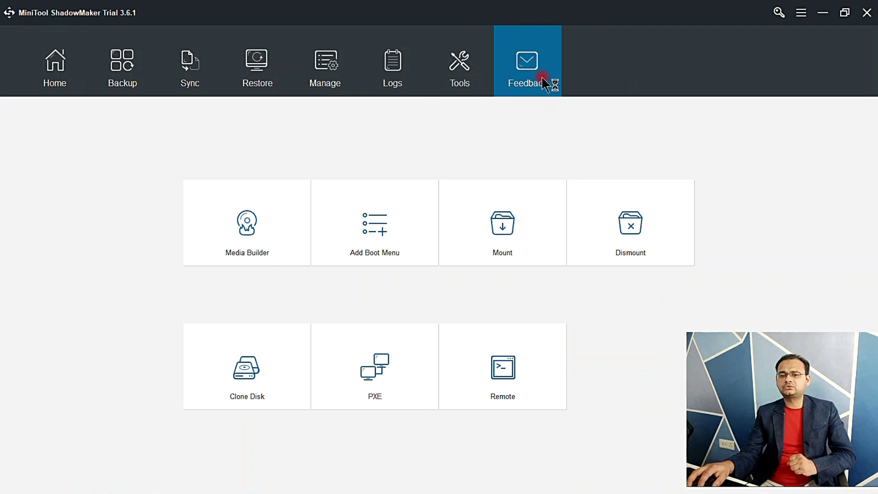
click(443, 68)
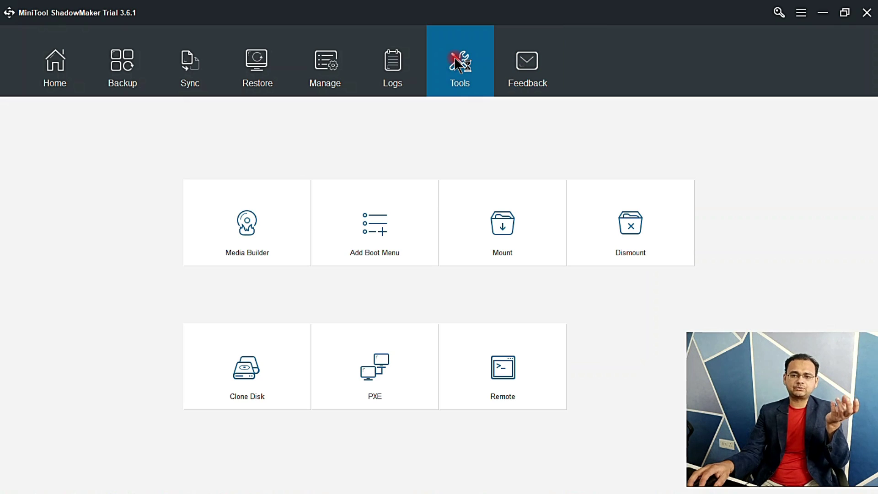
click(59, 85)
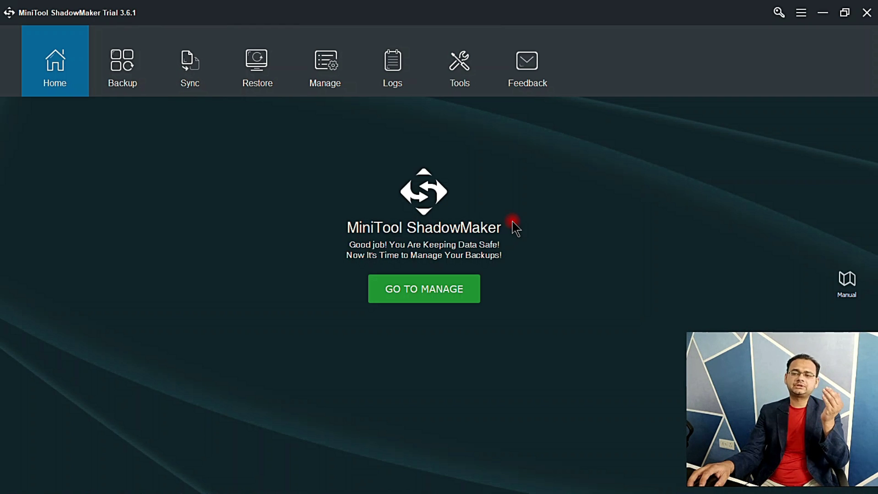
View the activation options and compare the license plans for home users and business users.
click(782, 21)
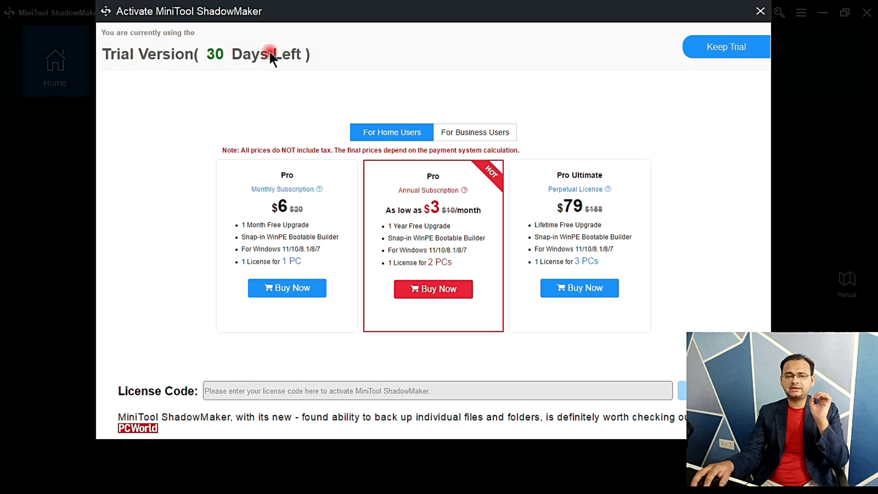
drag(251, 190, 481, 121)
click(483, 129)
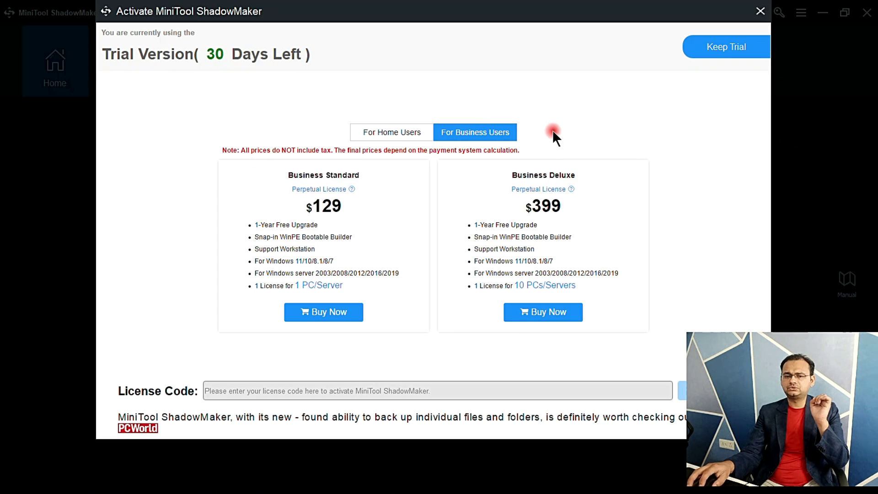
click(416, 133)
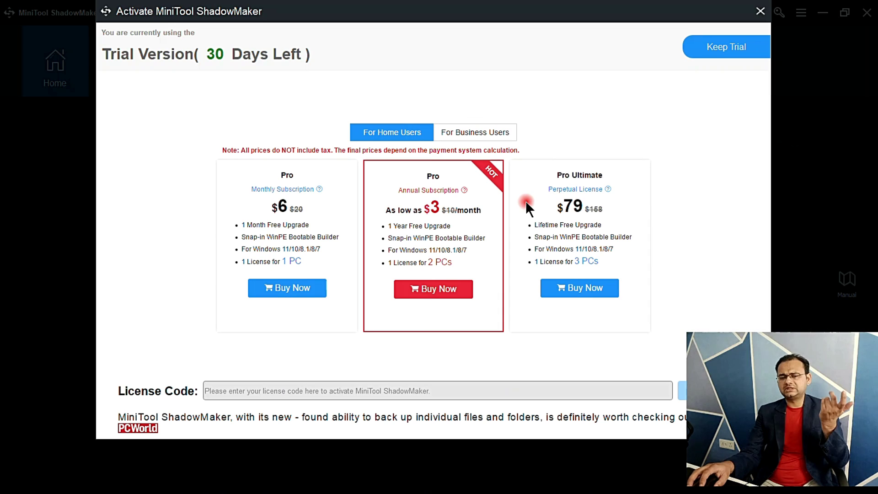